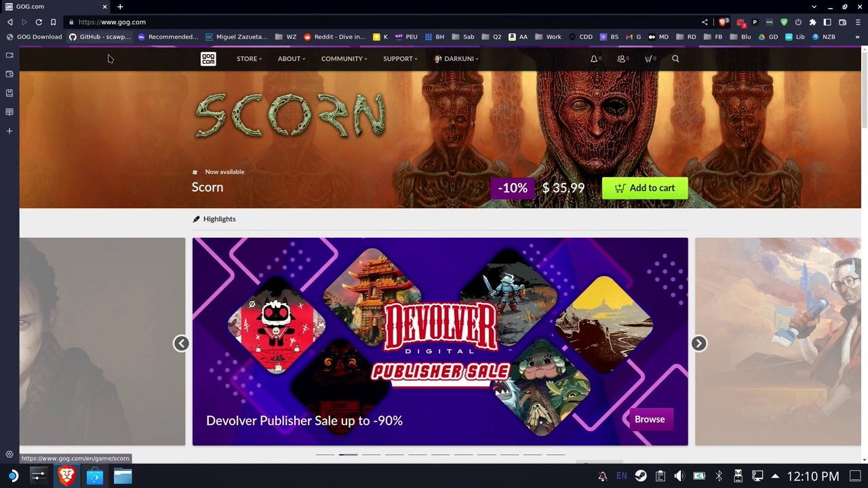
Open the GOG GALAXY 2.0 page from GOG.com's About menu and highlight the installer download line.
mouse_move(284, 61)
click(290, 96)
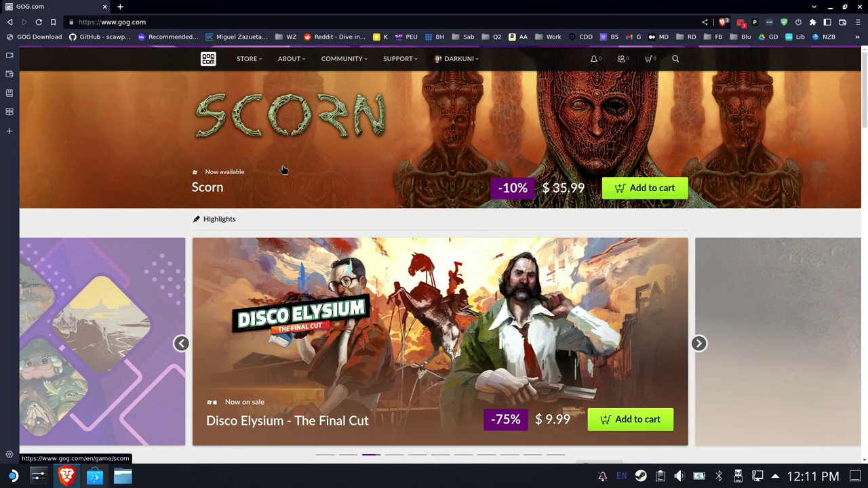
mouse_move(290, 60)
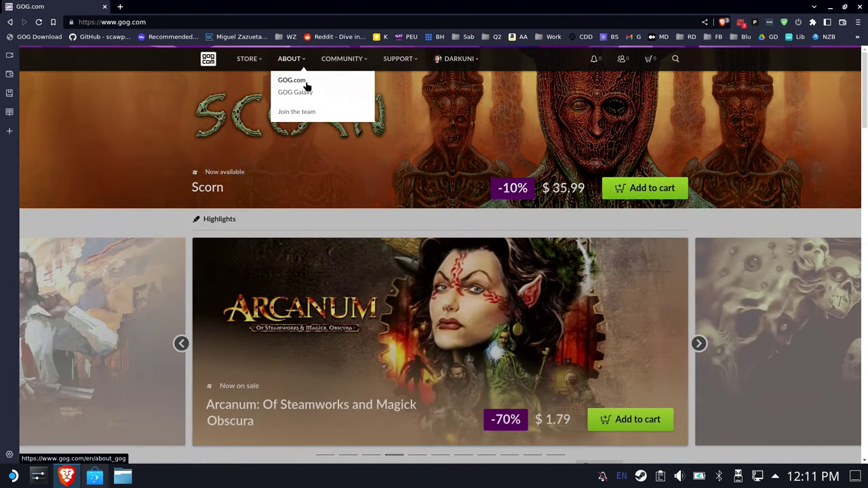
click(305, 97)
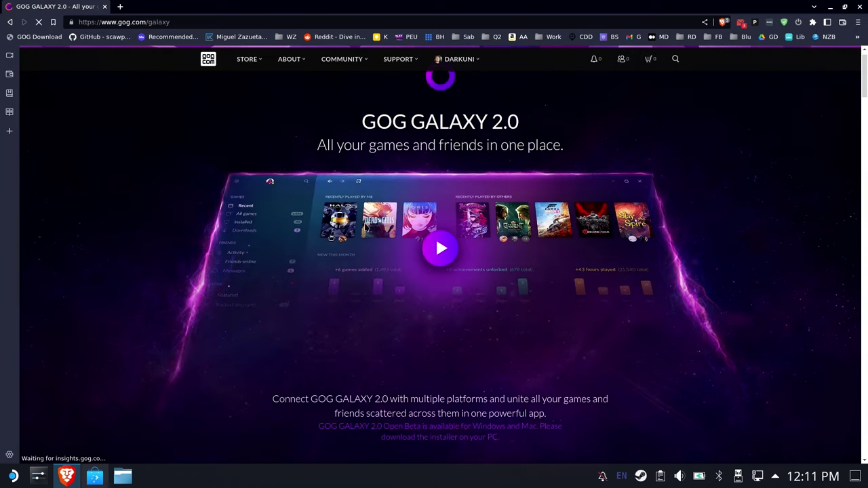
scroll(317, 319, down, 2)
drag(317, 353, 522, 385)
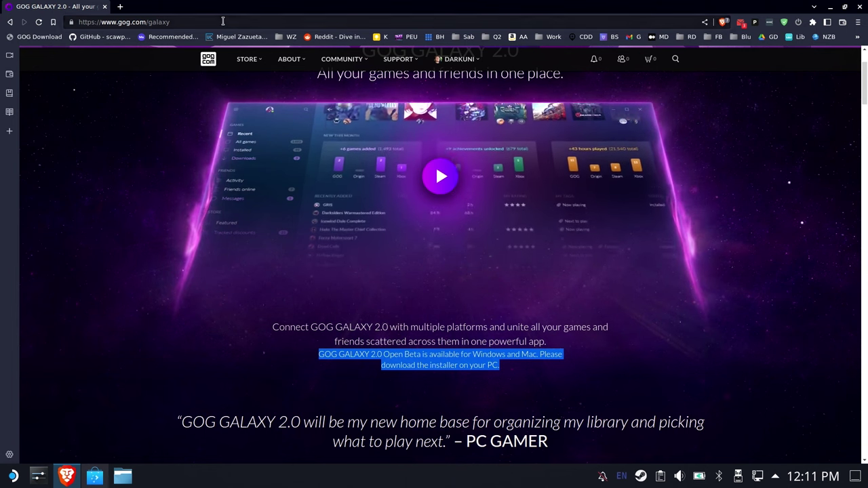
Paste the installer link into Brave's address bar and save GOG_Galaxy_2.0.exe to Downloads.
click(222, 21)
text(https://webinstallers.gog-statics.com/download/GOG_Galaxy_2.0.exe)
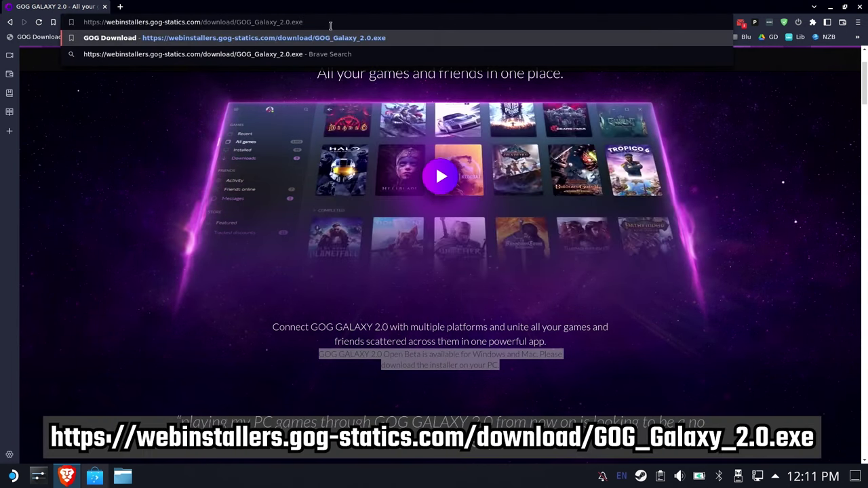
key(Return)
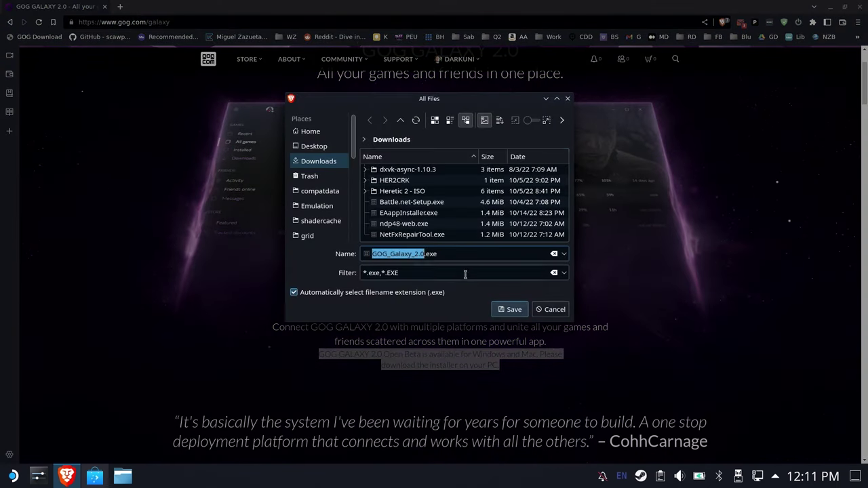
click(509, 310)
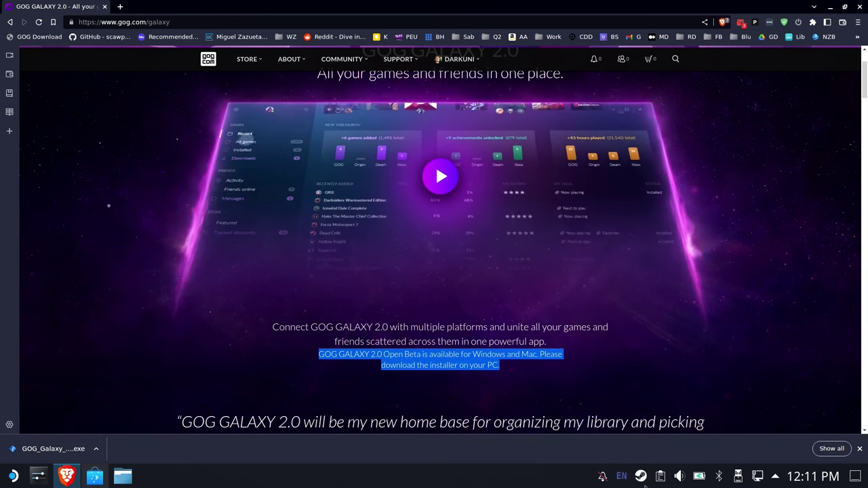
From the Steam library, start adding a non-Steam game and browse to the home folder.
right_click(641, 477)
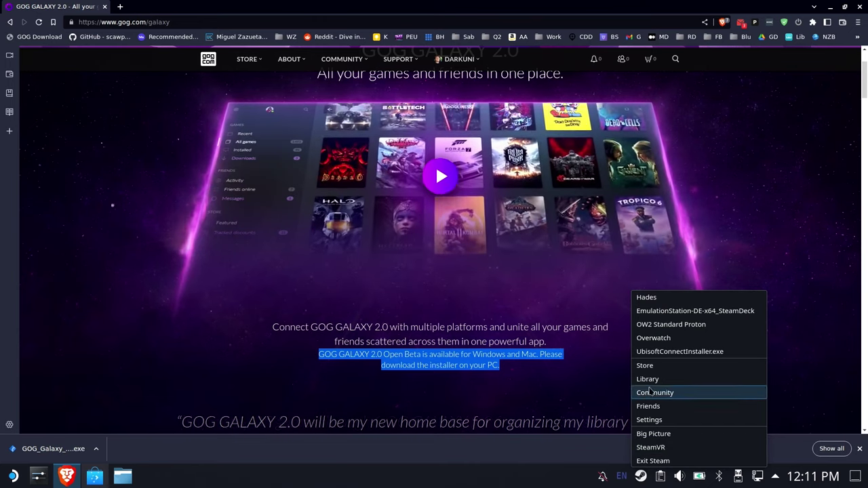
click(650, 380)
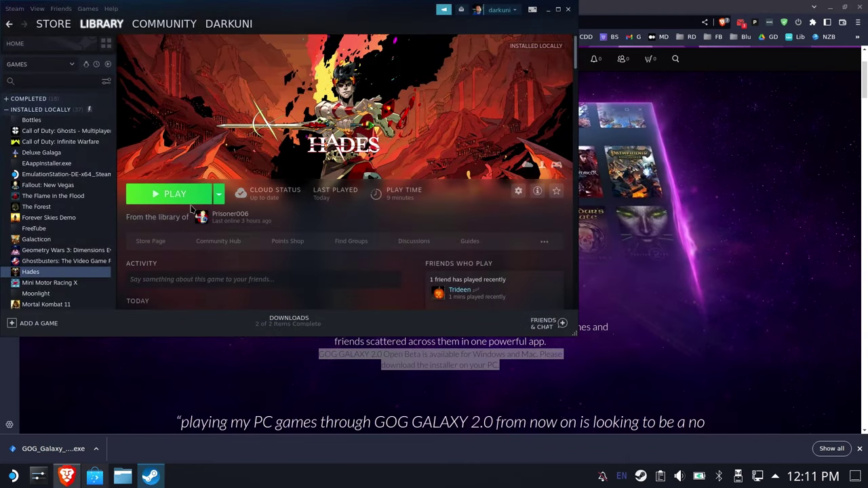
click(37, 326)
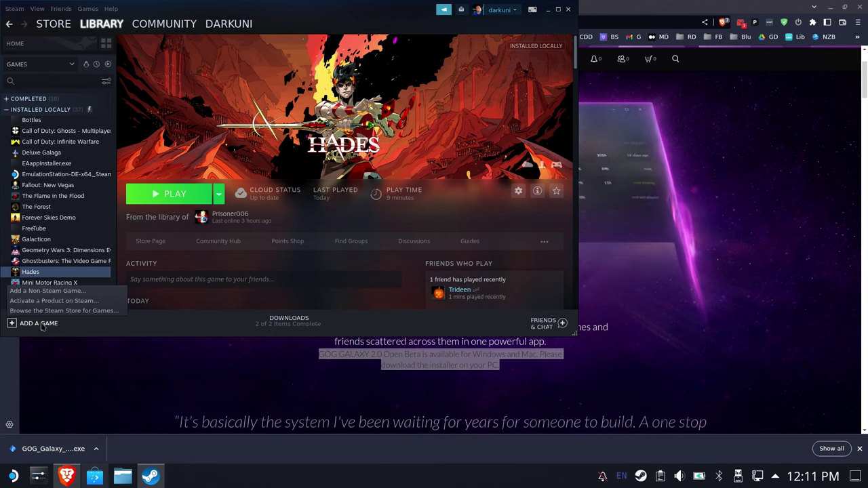
click(60, 290)
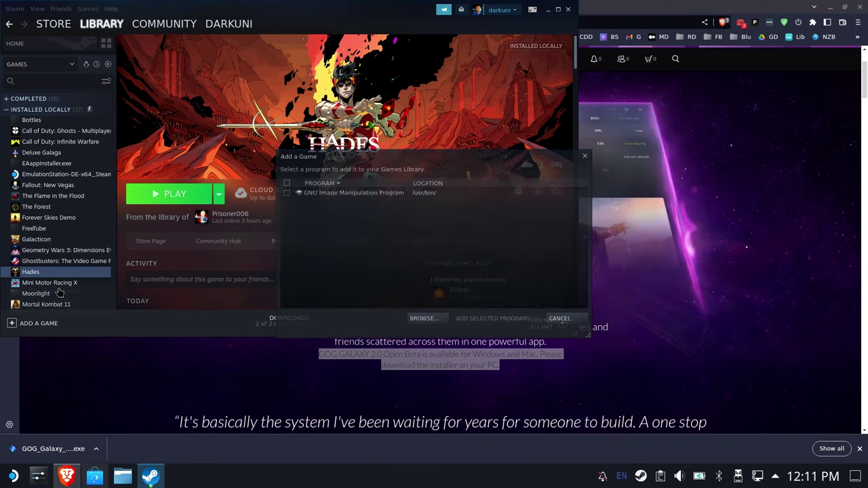
click(423, 319)
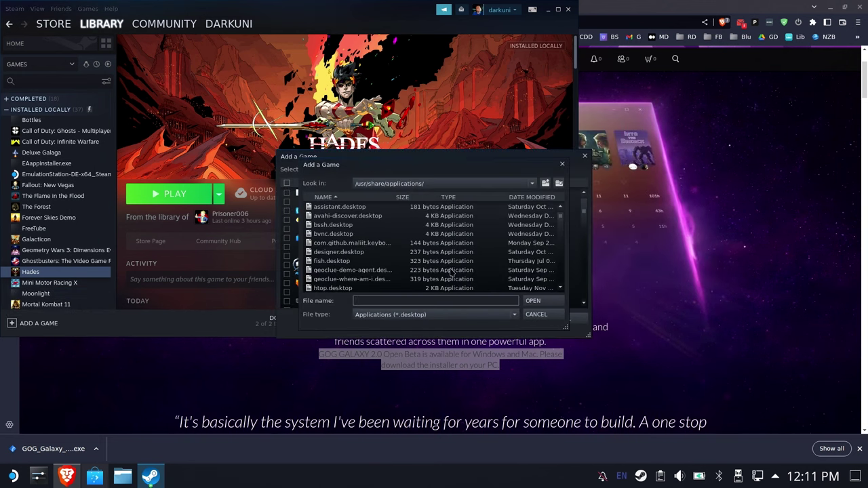
click(512, 183)
click(370, 225)
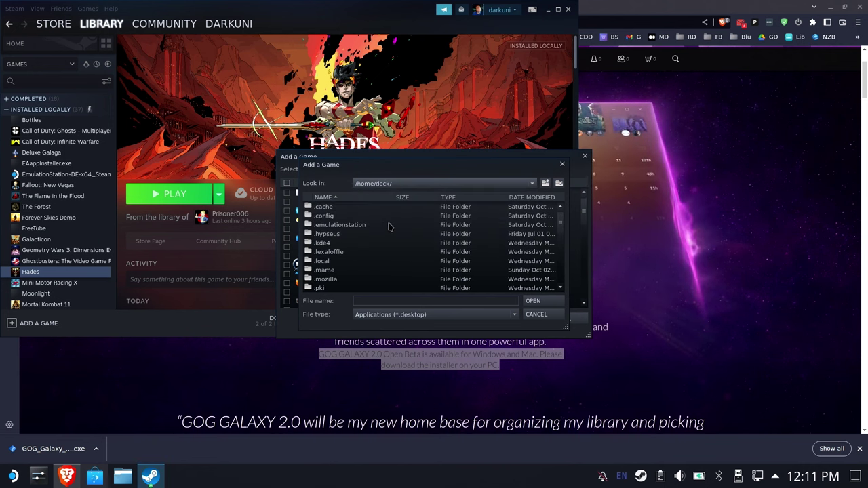
Pick GOG_Galaxy_2.0.exe from /home/deck/Downloads with All Files shown, add it, and open its page.
scroll(345, 248, down, 6)
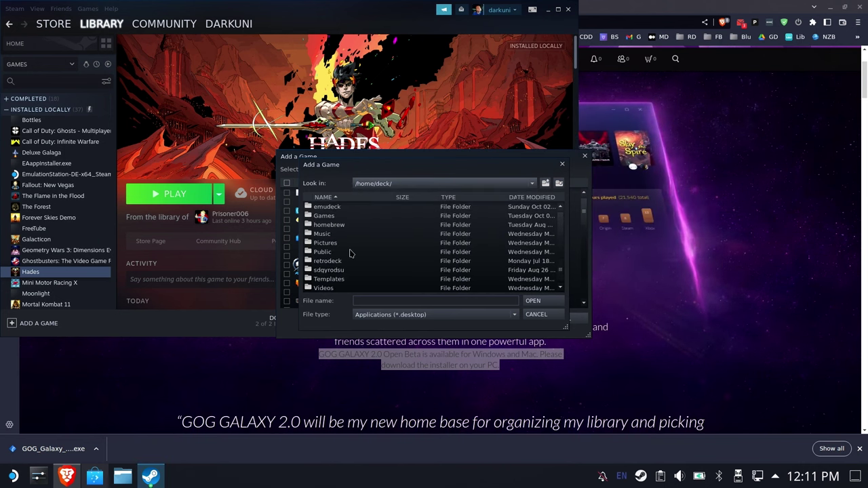
scroll(347, 253, up, 2)
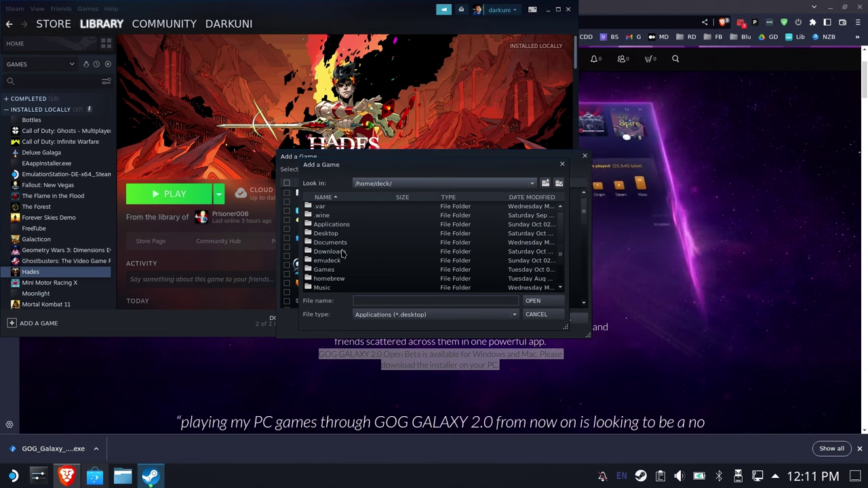
double_click(343, 252)
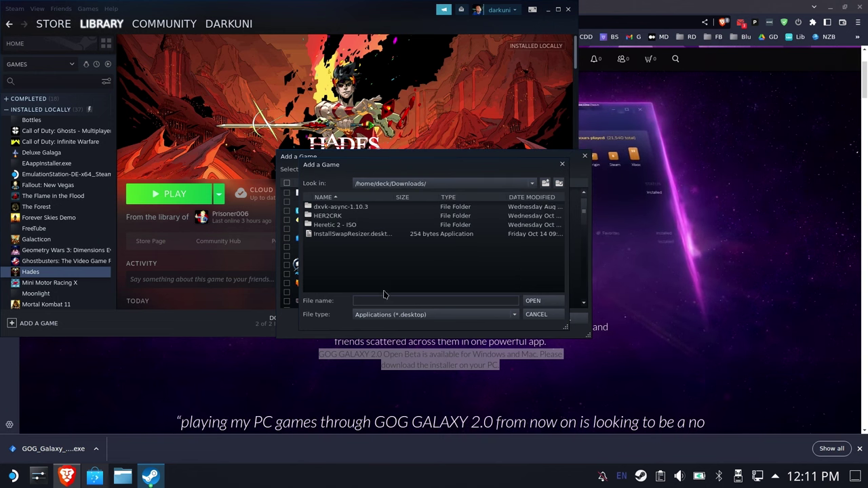
click(393, 314)
click(388, 326)
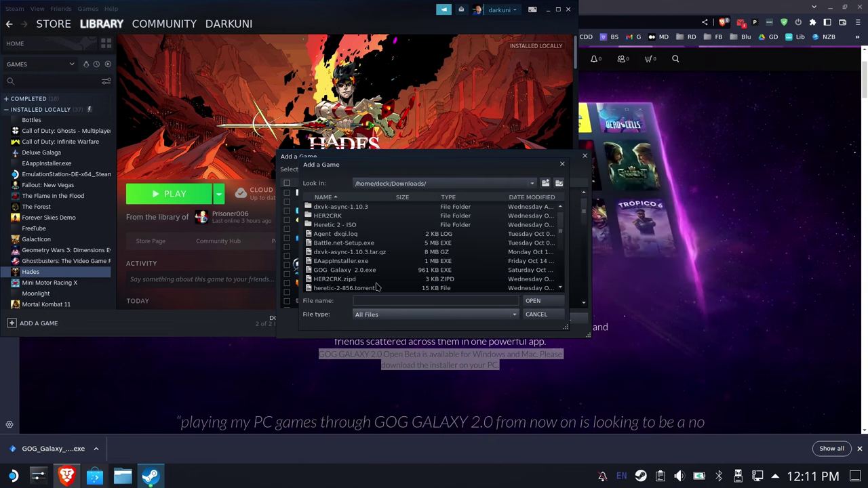
double_click(345, 270)
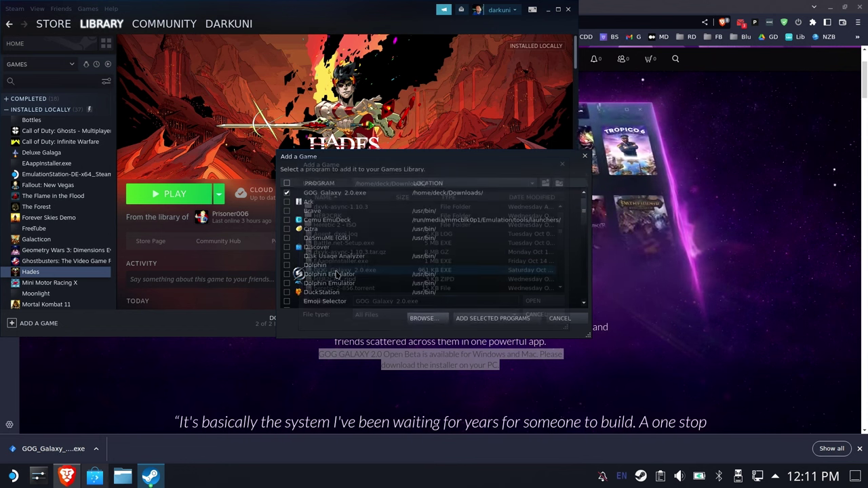
click(494, 322)
click(27, 271)
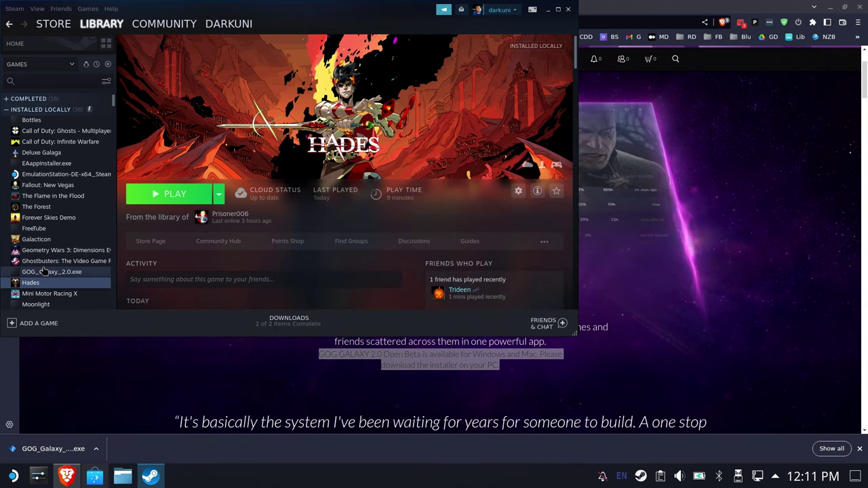
Copy the launch options from the UbisoftConnectInstaller.exe shortcut's properties.
scroll(70, 262, down, 5)
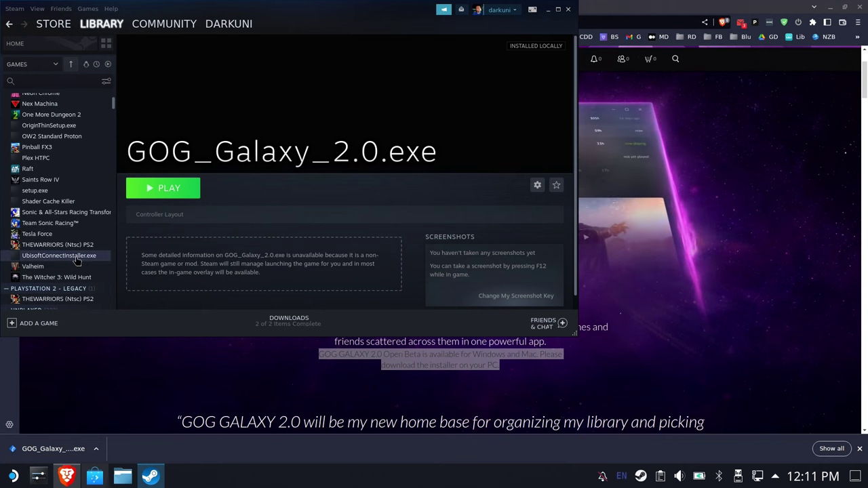
click(76, 259)
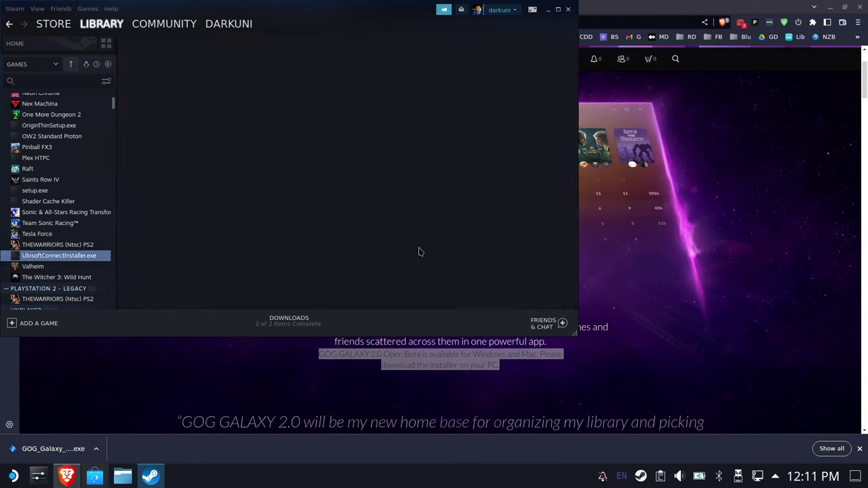
click(537, 184)
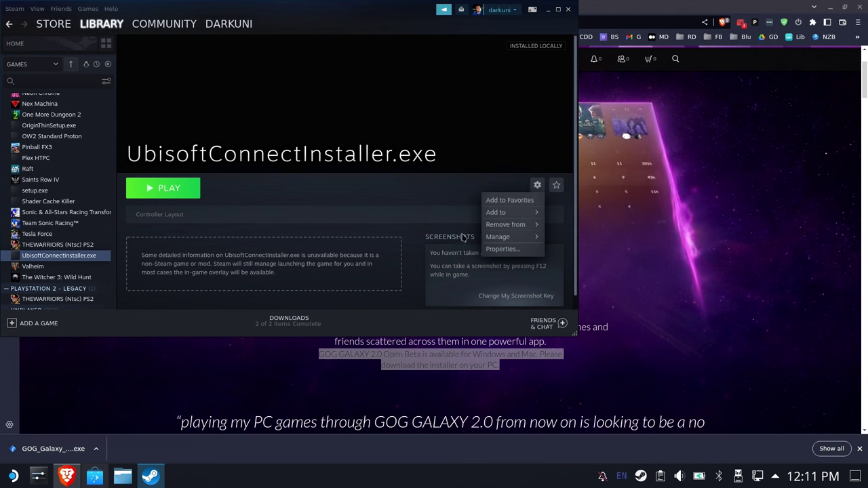
click(499, 249)
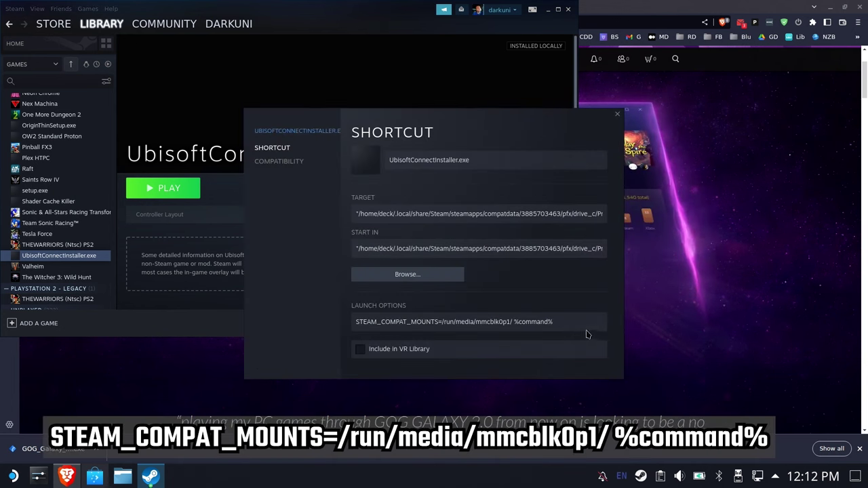
drag(587, 324, 313, 321)
right_click(410, 326)
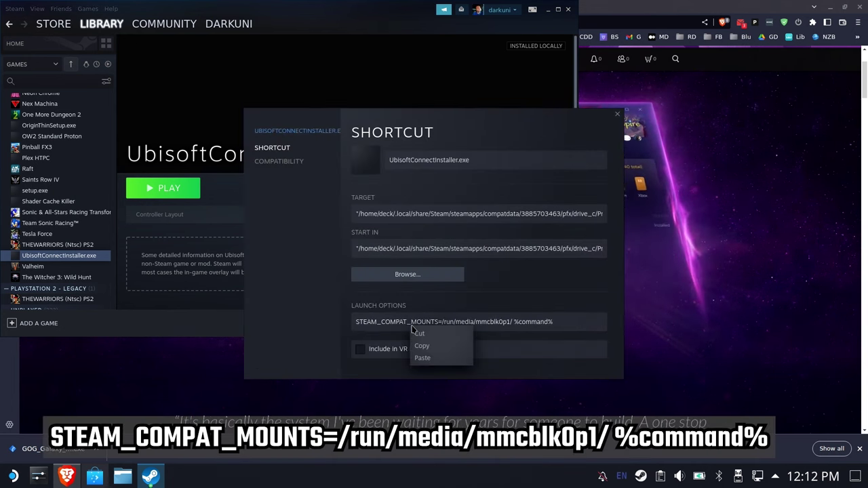
click(424, 344)
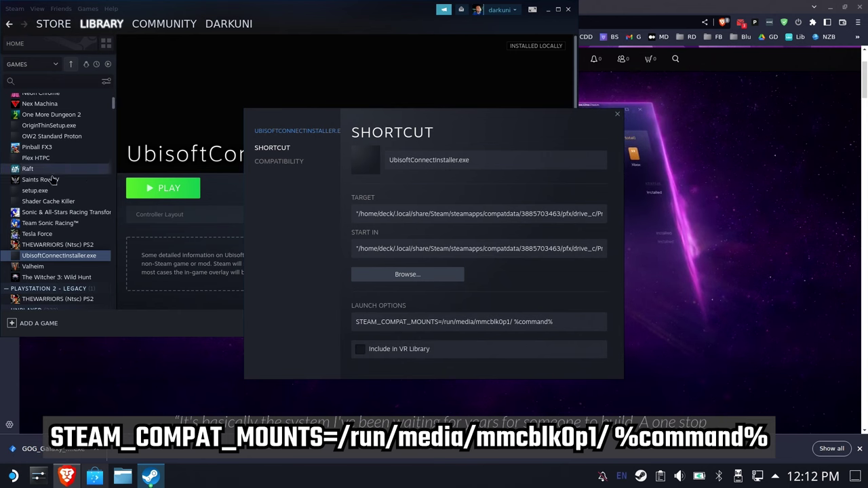
scroll(44, 191, up, 3)
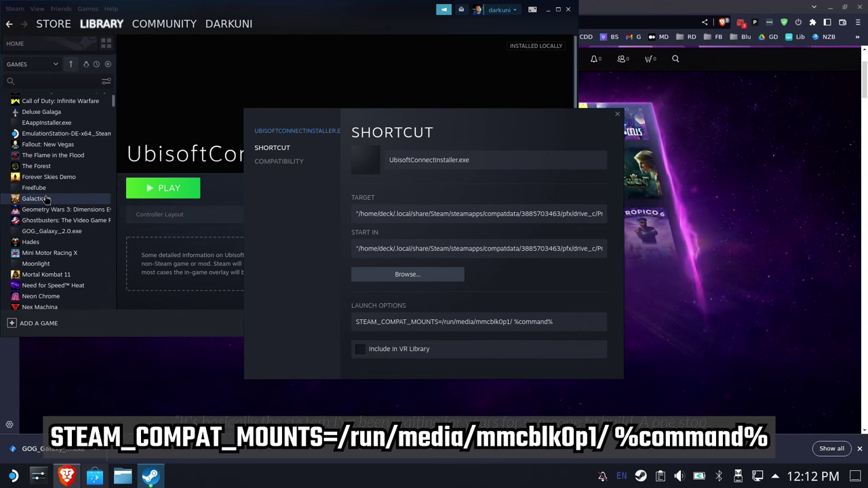
Paste STEAM_COMPAT_MOUNTS=/run/media/mmcblk0p1/ %command% into the GOG_Galaxy_2.0.exe launch options.
click(49, 231)
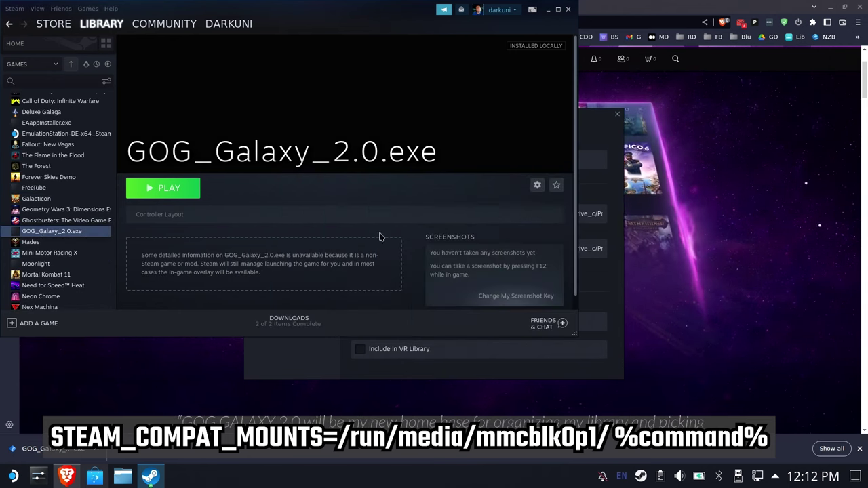
click(537, 186)
click(510, 250)
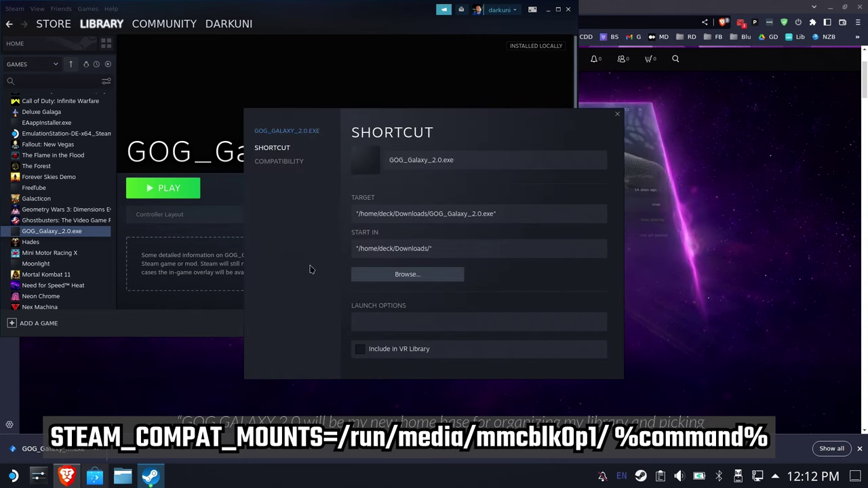
click(399, 324)
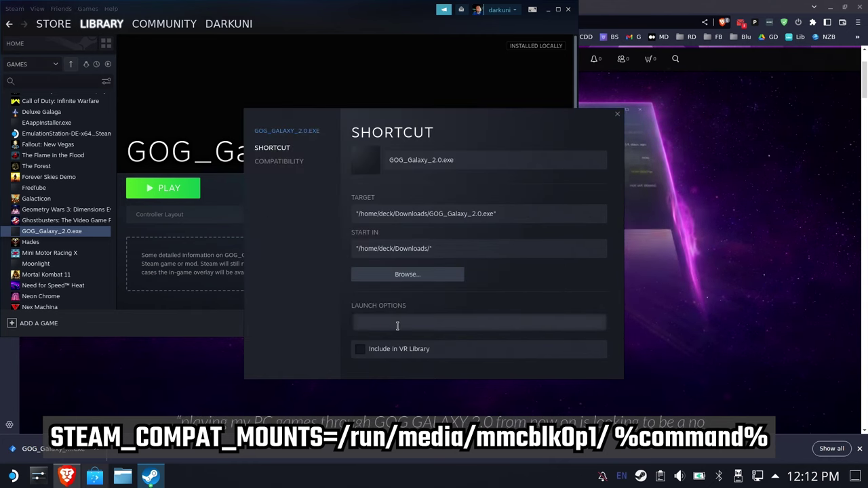
key(ctrl+v)
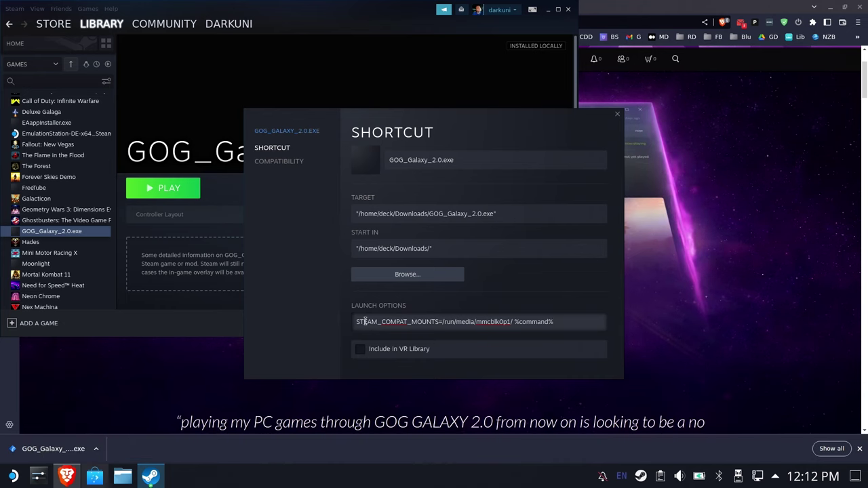
key(ctrl+a)
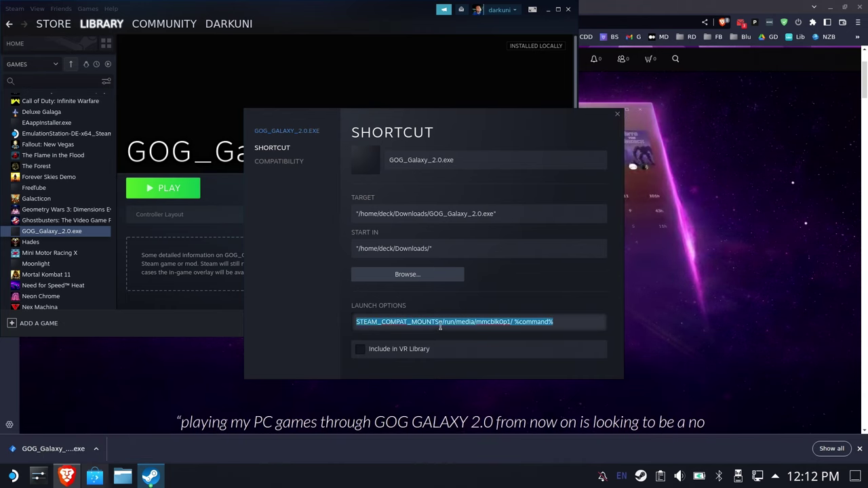
click(562, 320)
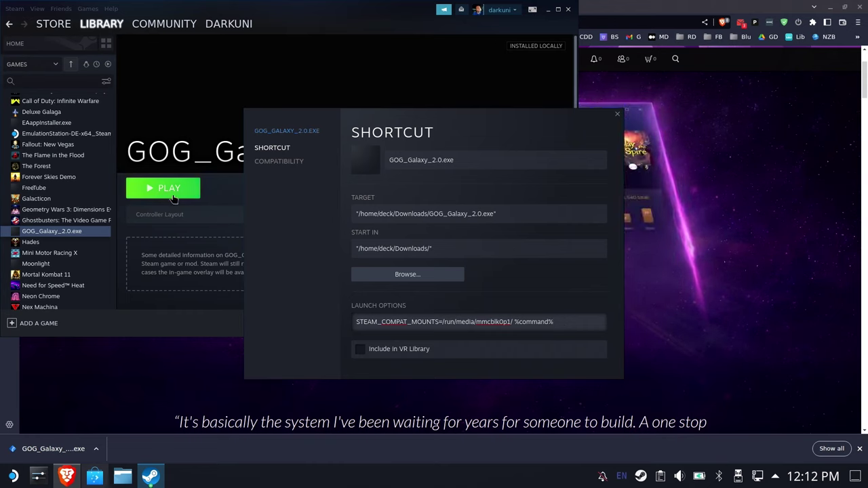
On the Compatibility page, tick the force-compatibility-tool option and choose Proton 7.0-4.
click(261, 161)
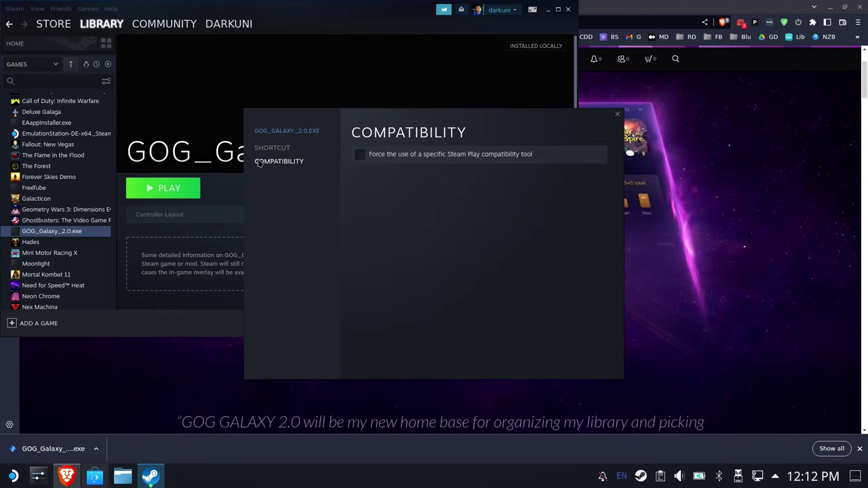
click(415, 160)
click(413, 177)
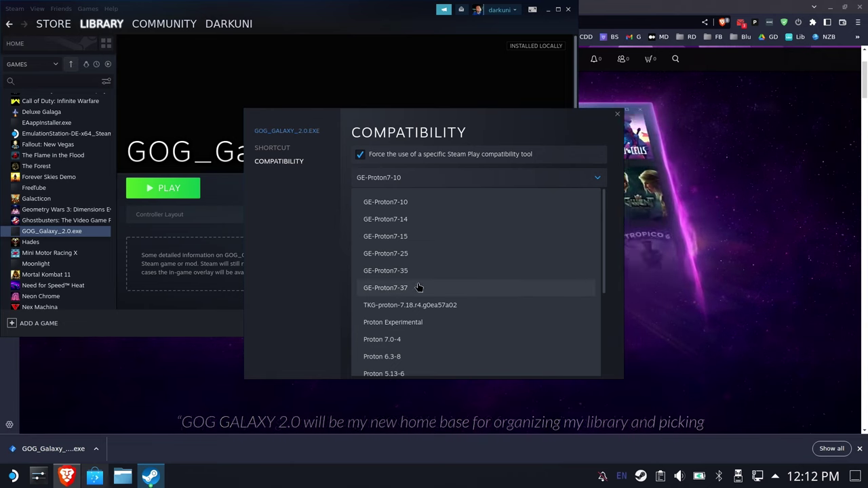
click(391, 341)
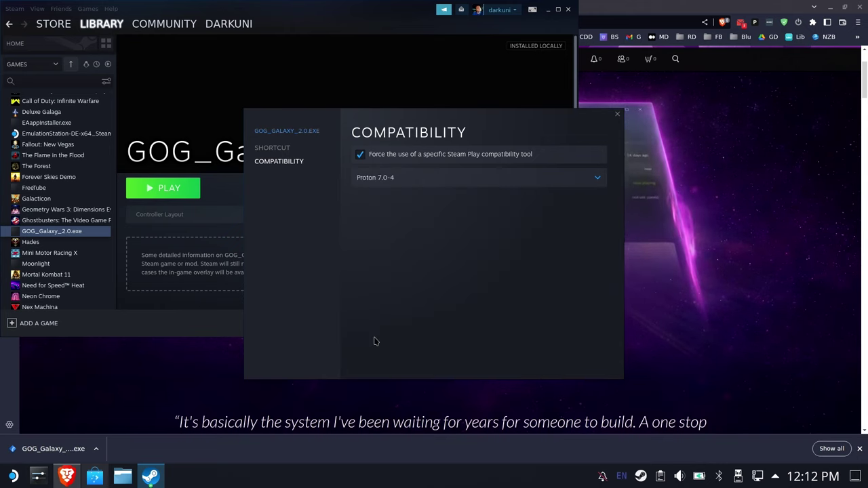
Press PLAY on the GOG_Galaxy_2.0.exe library page to start the GOG Galaxy web installer.
click(174, 187)
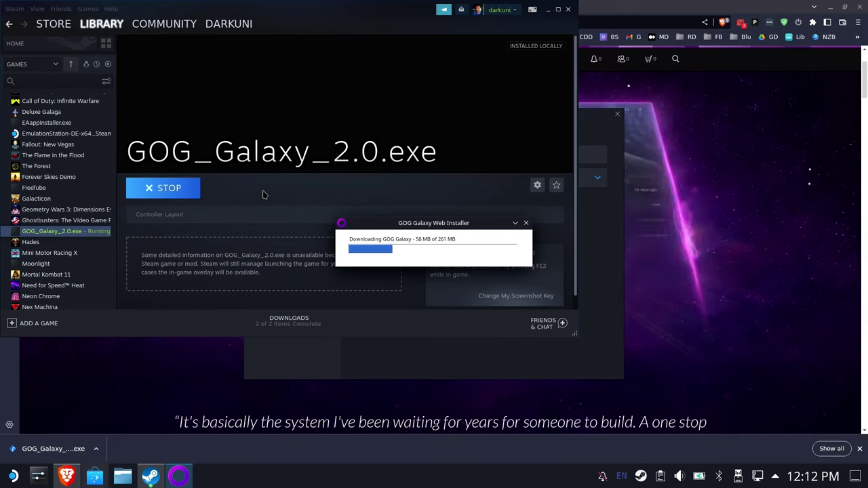
click(119, 477)
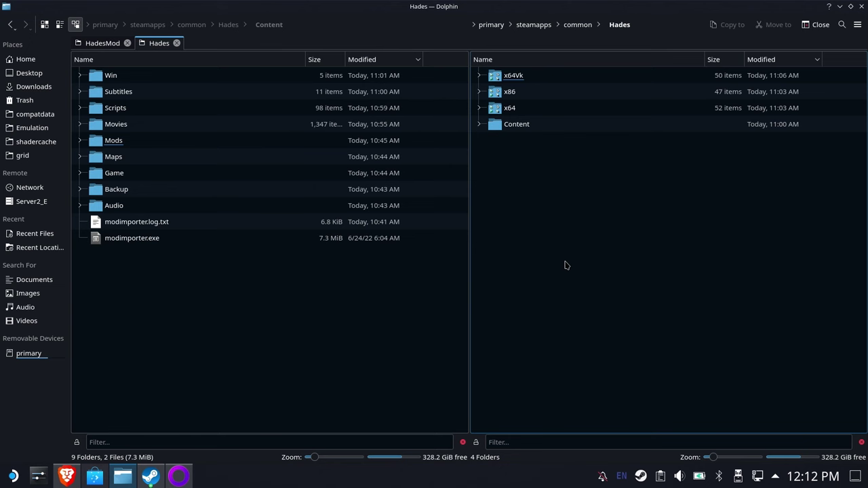
click(35, 114)
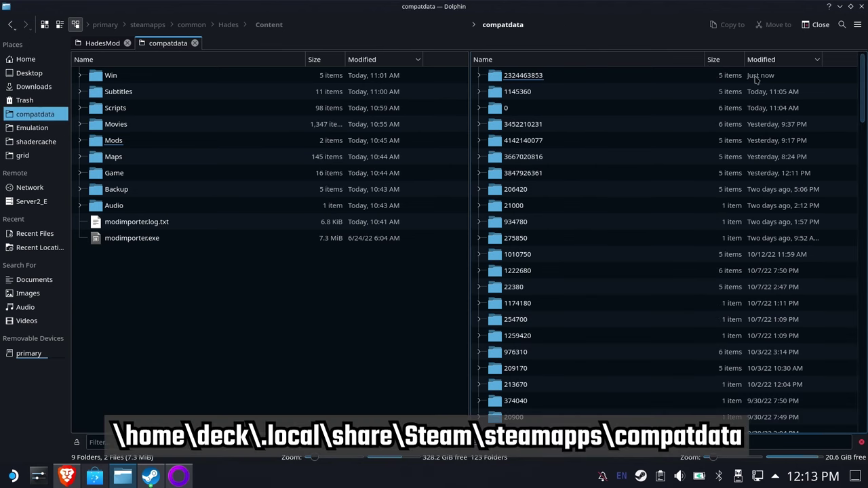
double_click(532, 78)
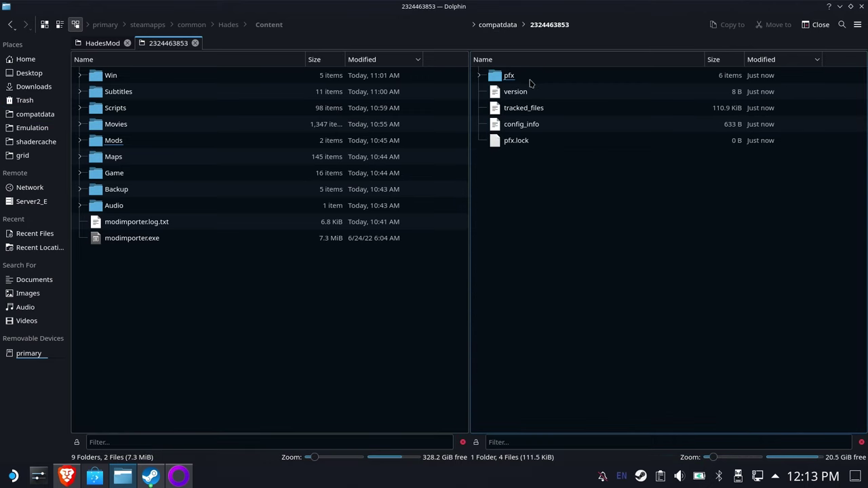
double_click(508, 76)
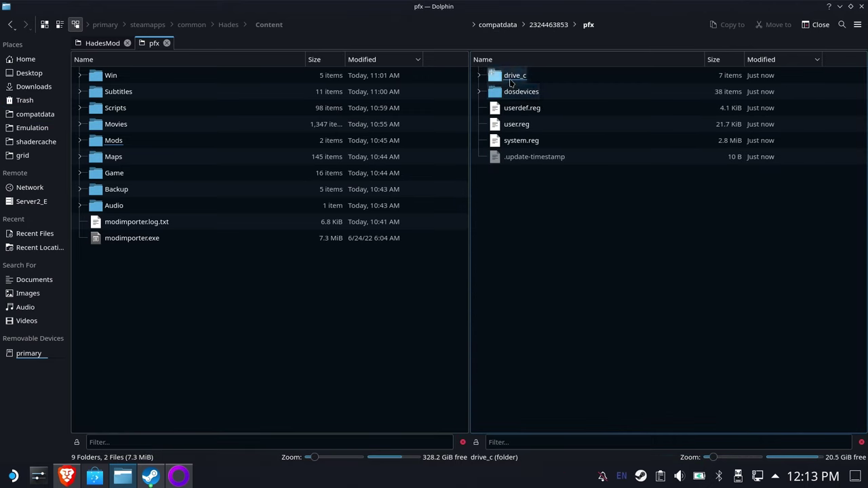
double_click(515, 76)
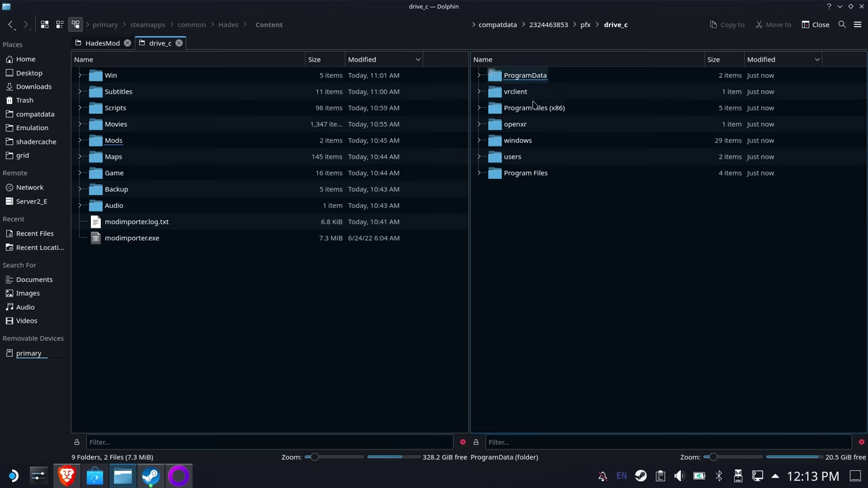
double_click(533, 109)
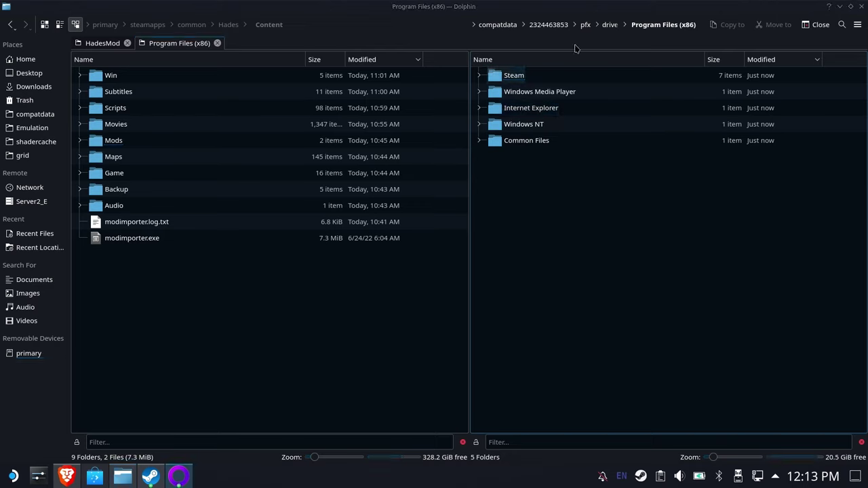
click(612, 26)
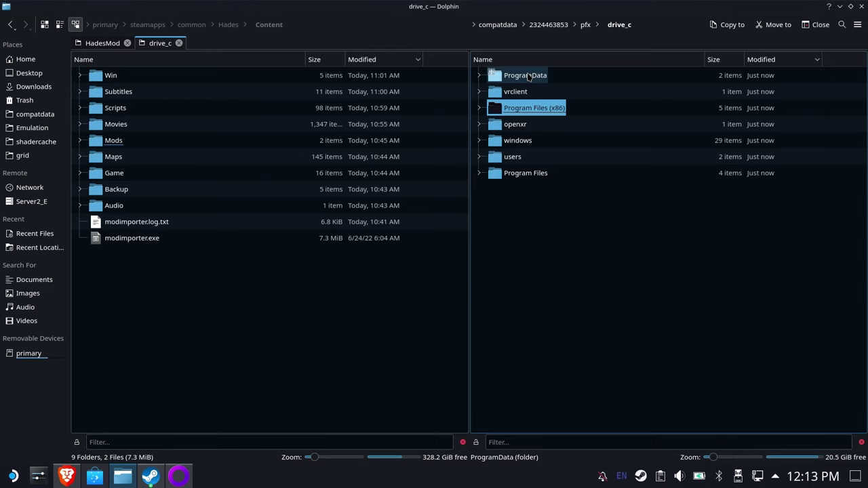
double_click(523, 109)
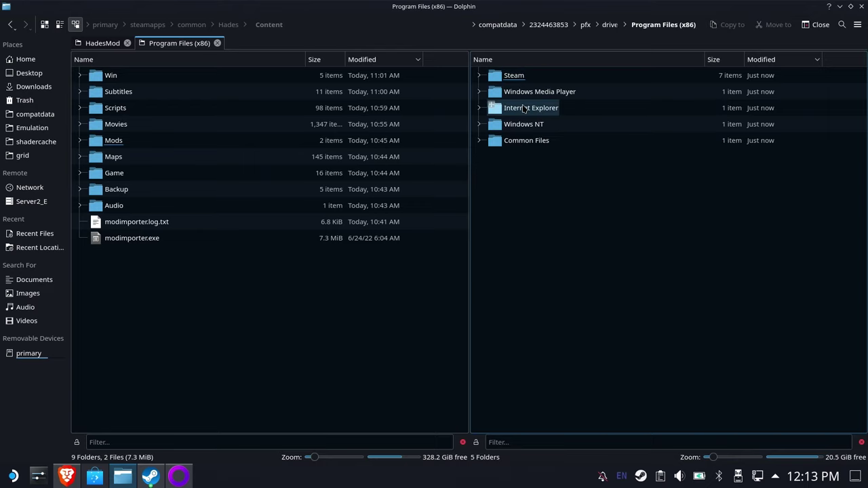
click(607, 26)
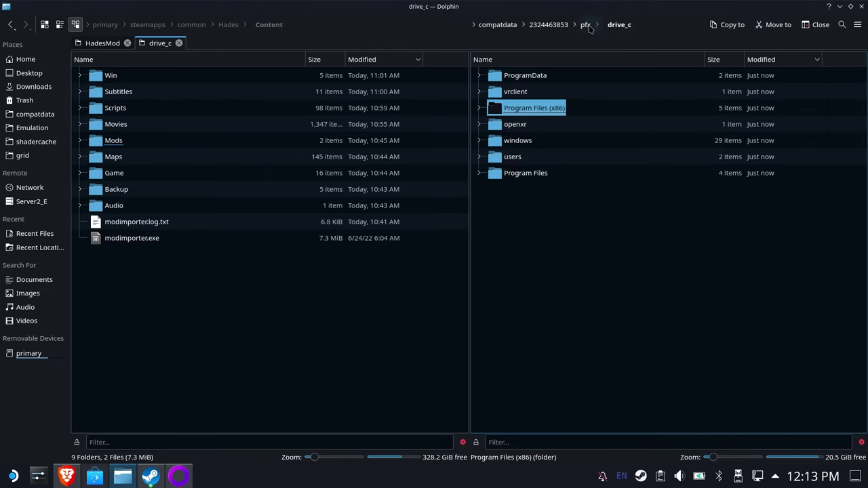
click(586, 26)
double_click(515, 76)
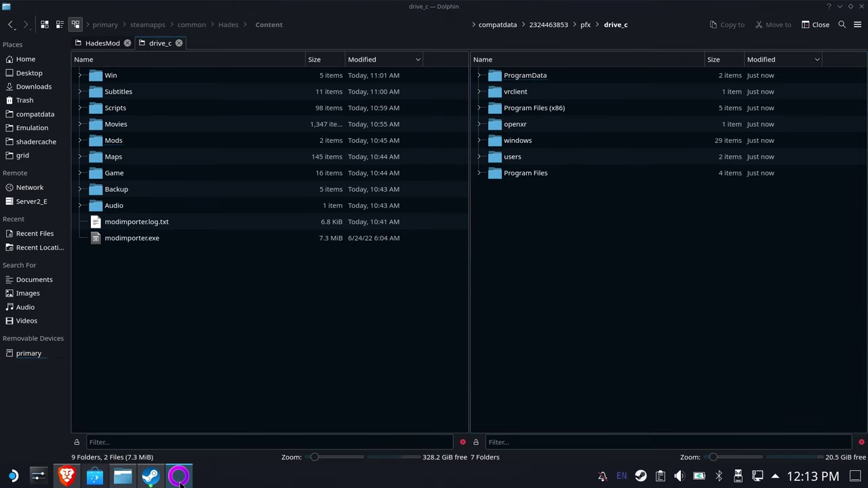
Accept the licence, install to C:\Program Files (x86)\GOG Galaxy, and untick 'Launch GOG GALAXY'.
click(839, 7)
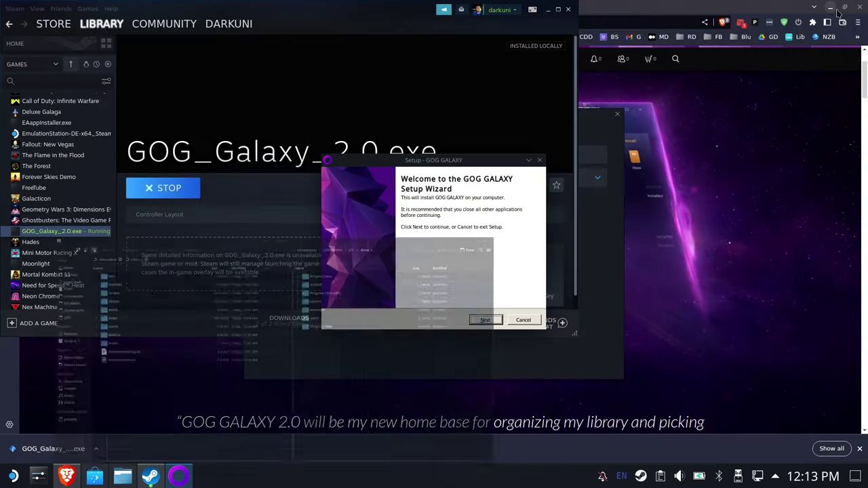
click(485, 320)
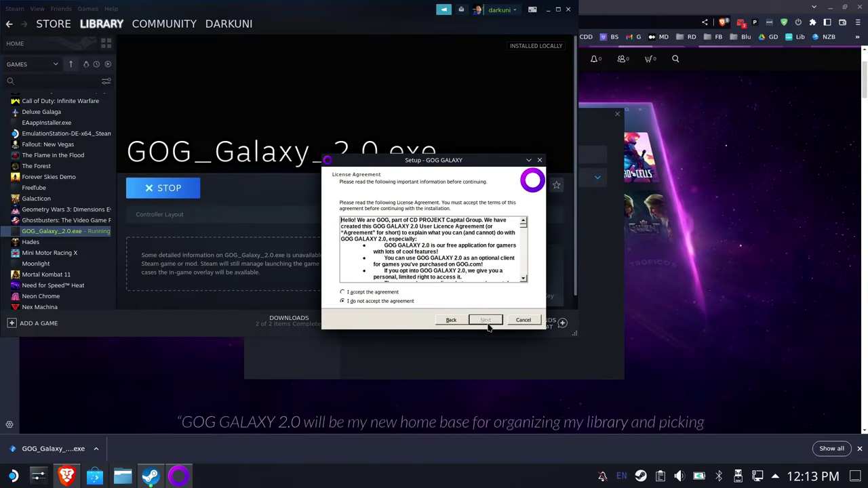
click(377, 292)
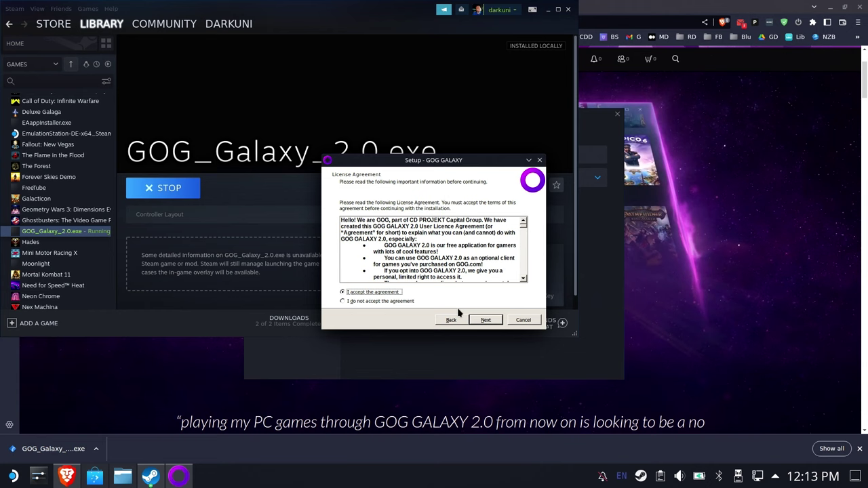
click(484, 320)
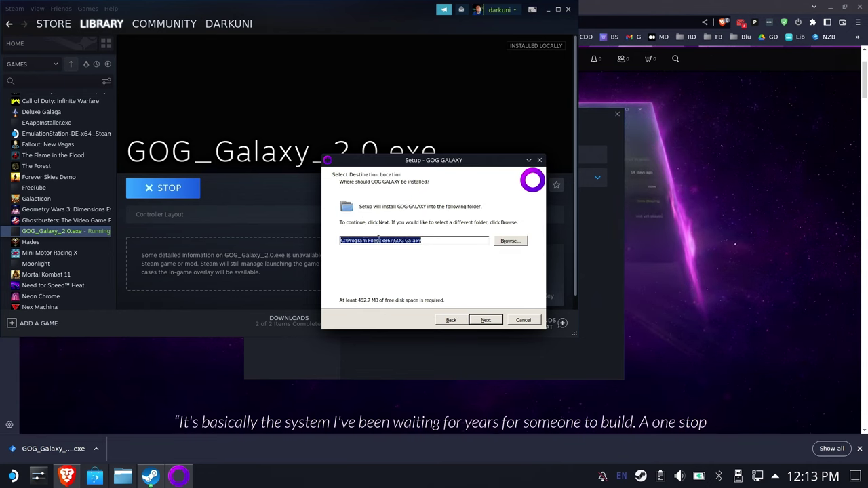
click(494, 320)
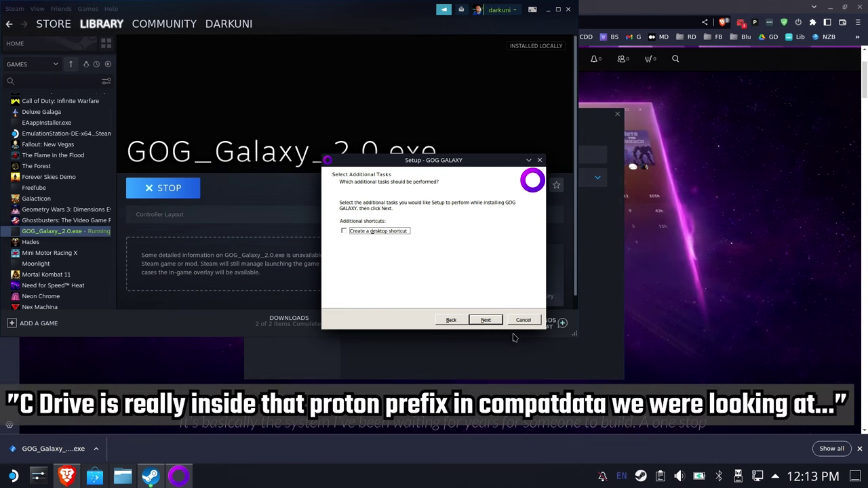
click(493, 321)
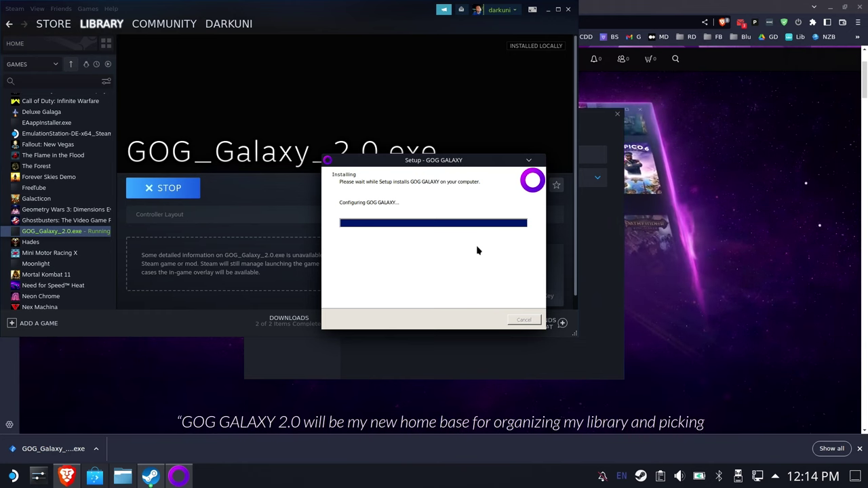
click(406, 229)
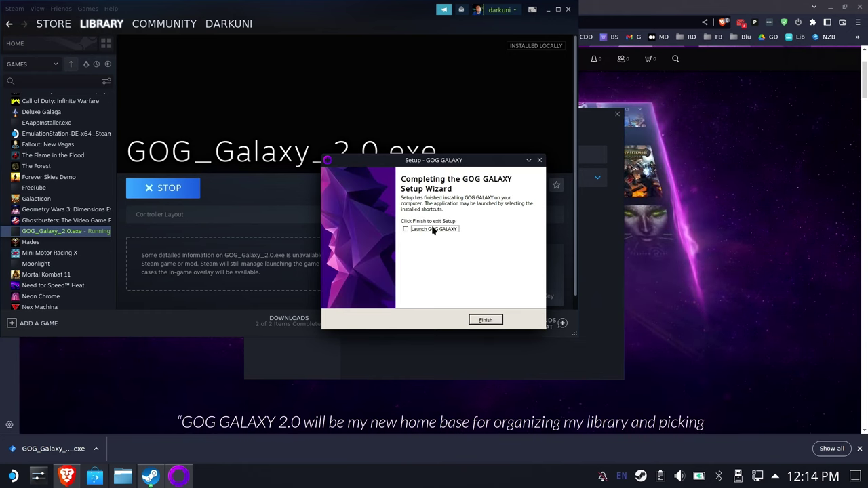
Close the finished setup and open the GOG Galaxy folder under Program Files (x86).
click(492, 320)
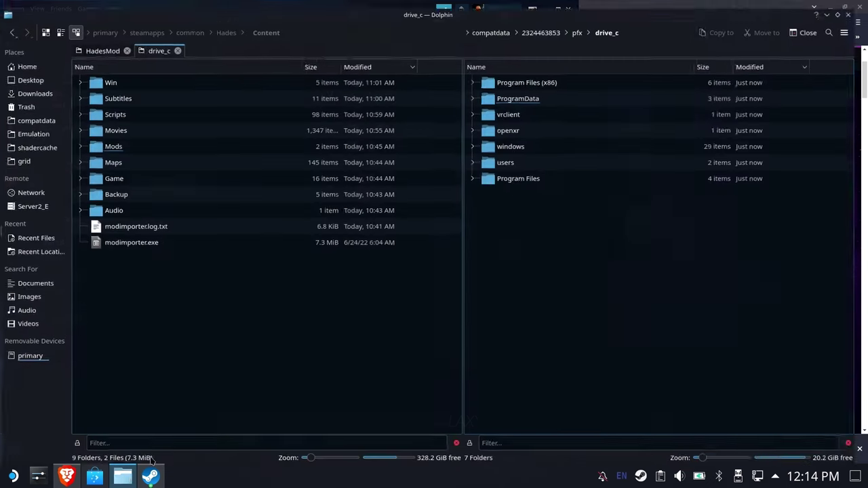
double_click(535, 75)
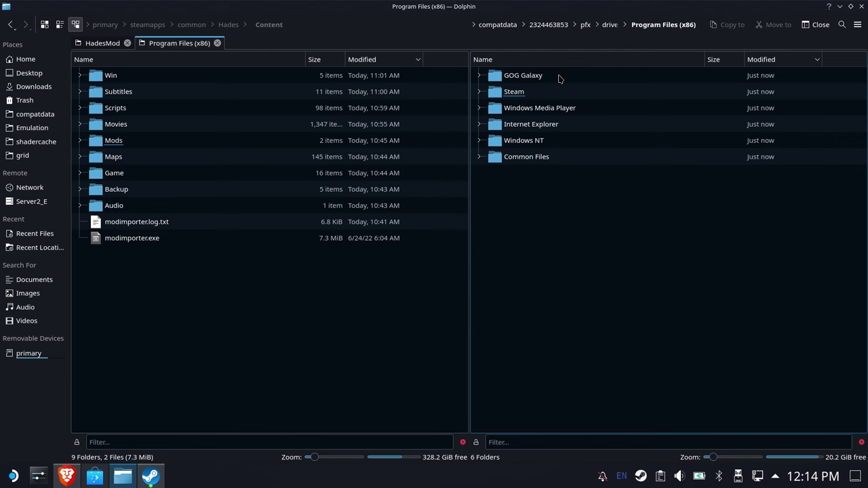
double_click(535, 75)
scroll(590, 196, down, 10)
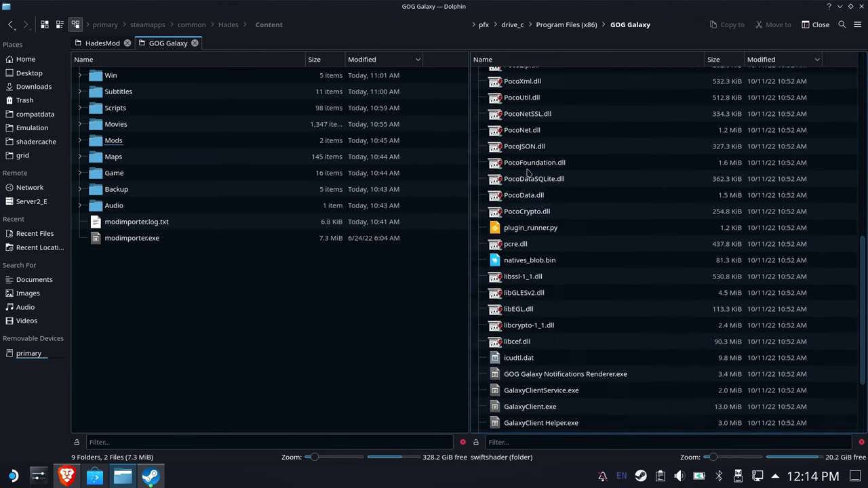
scroll(593, 198, down, 1)
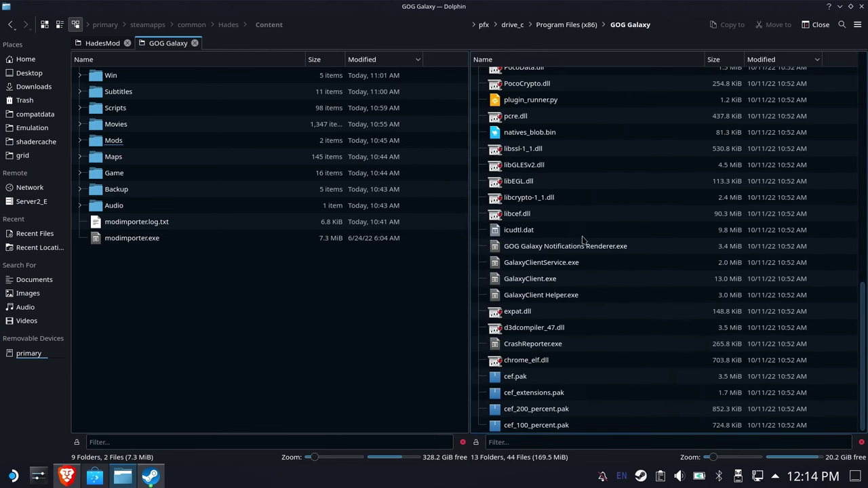
Edit Dolphin's location bar as text and select and copy the full GOG Galaxy folder path.
click(652, 25)
key(ctrl+a)
key(shift+Left)
key(shift+Left)
key(shift+Left)
key(shift+Left)
key(shift+Left)
key(shift+Left)
key(shift+Left)
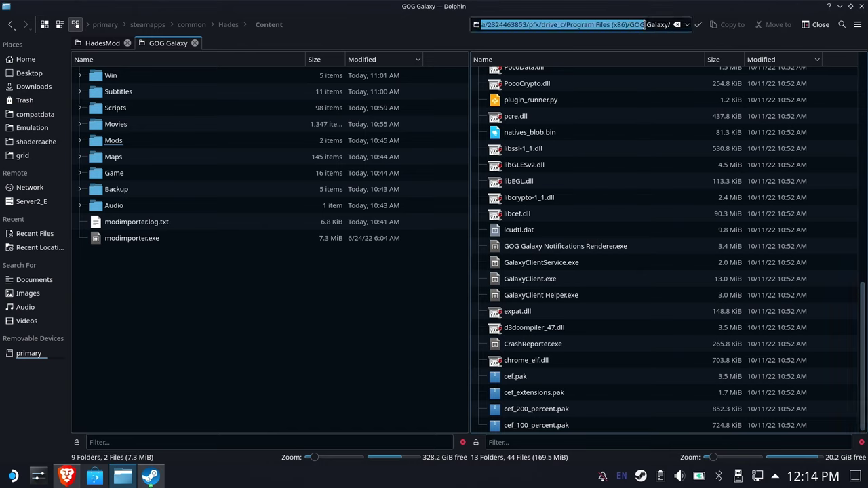
key(shift+Left)
key(ctrl+a)
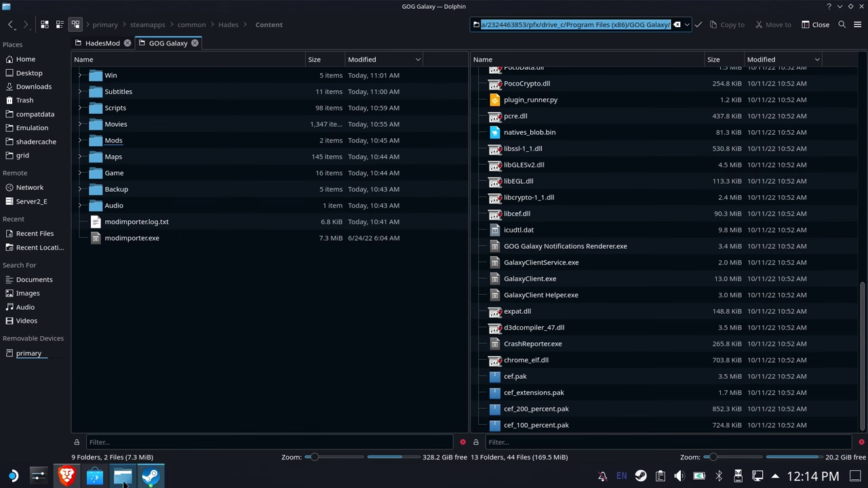
Set the GOG_Galaxy_2.0.exe shortcut's target to GalaxyClient.exe using the pasted GOG Galaxy path.
click(150, 476)
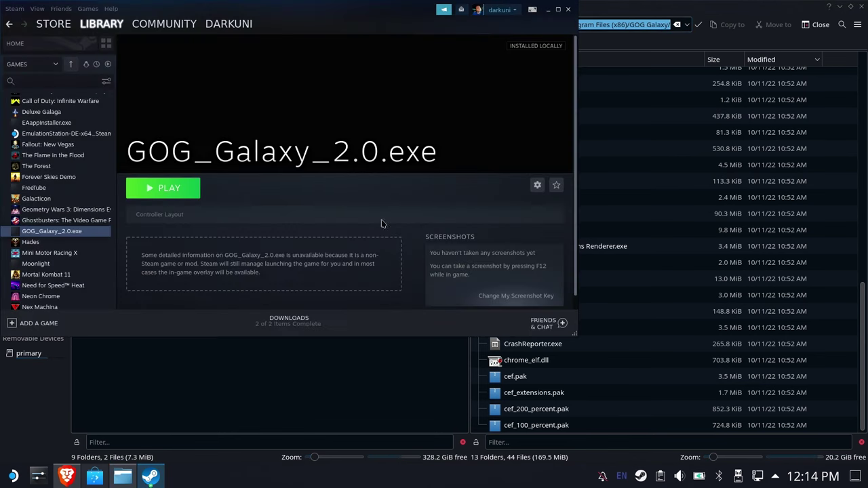
click(537, 186)
click(517, 252)
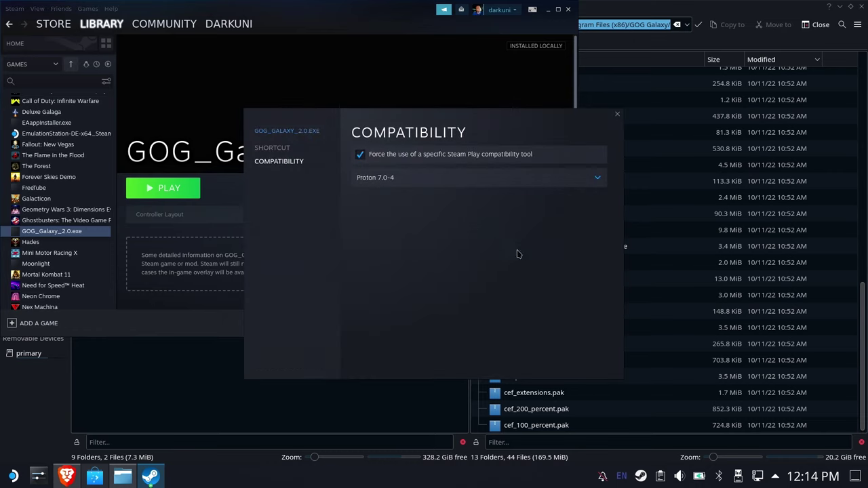
click(281, 148)
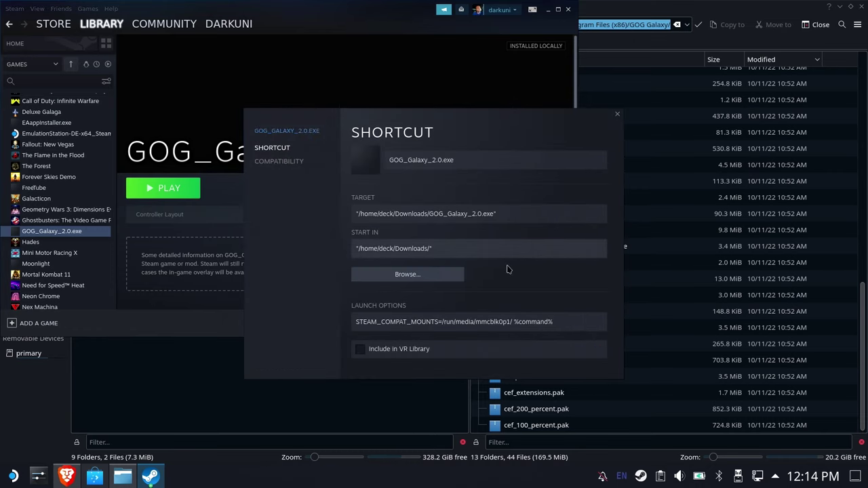
click(453, 274)
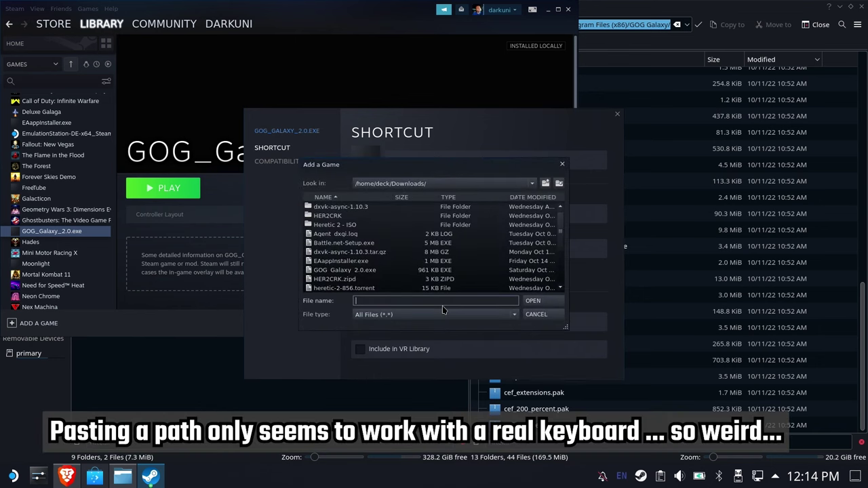
key(ctrl+v)
click(542, 300)
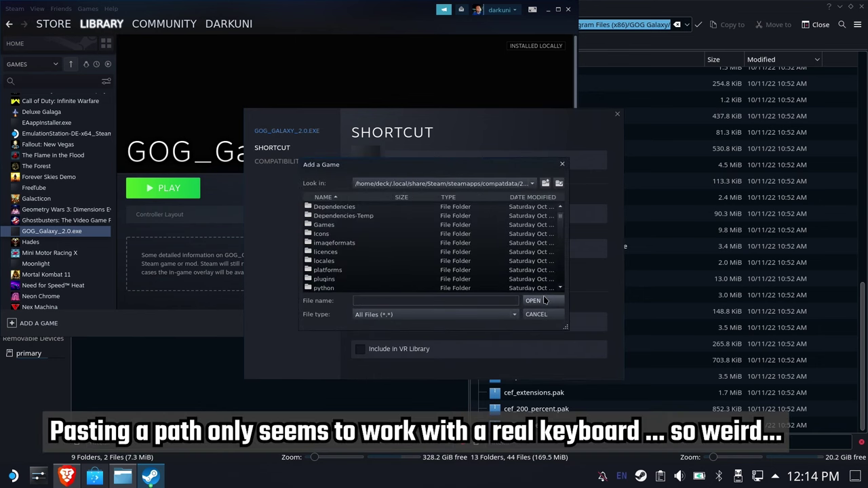
scroll(417, 227, down, 3)
scroll(415, 227, down, 2)
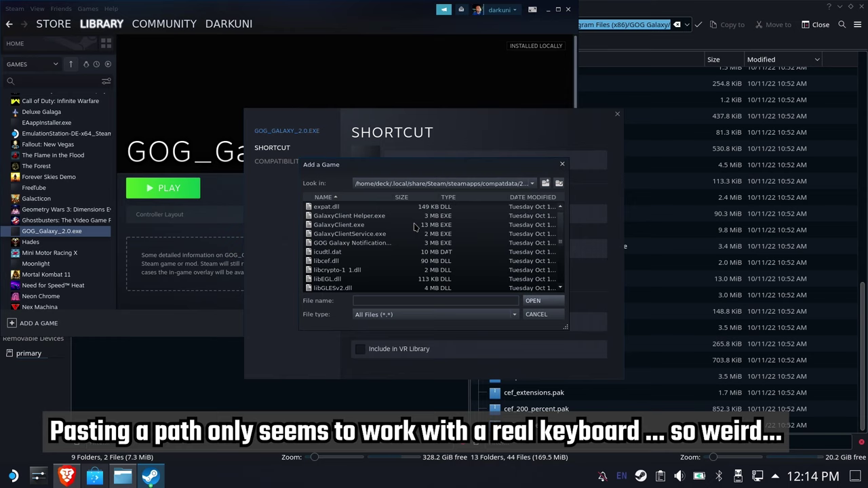
double_click(353, 229)
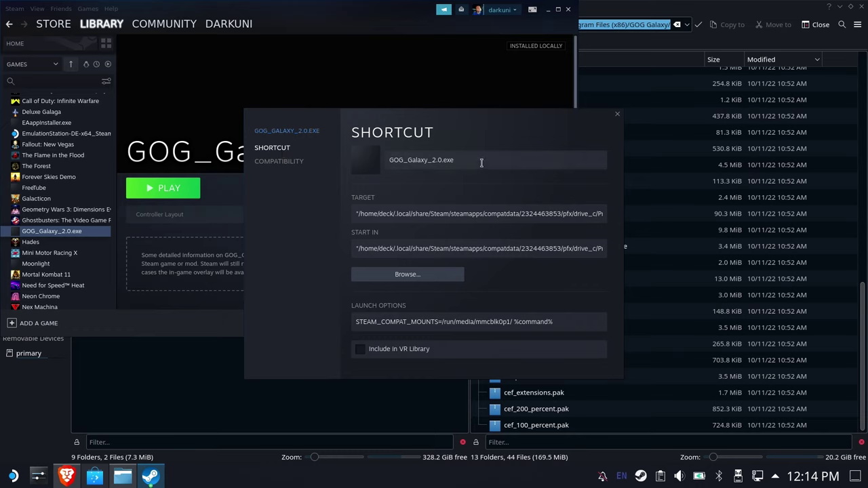
Rename the shortcut to 'GOG Launcher', close its properties, and launch it.
key(ctrl+a)
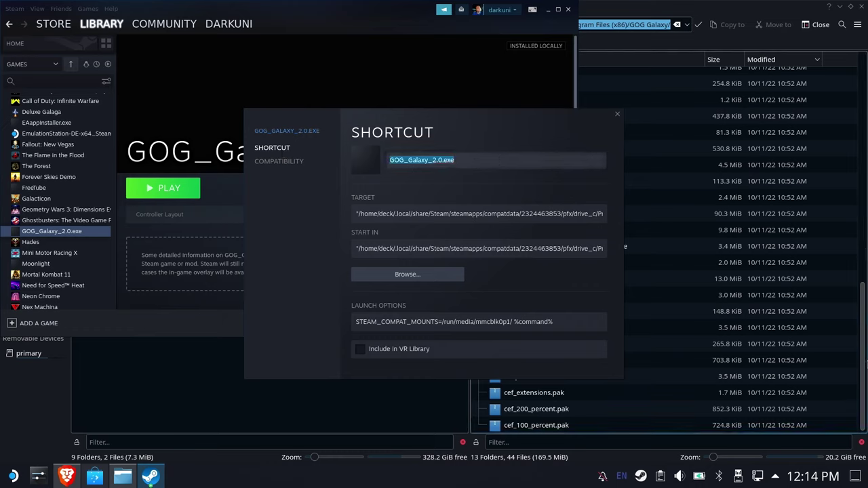
text(GOG Laun)
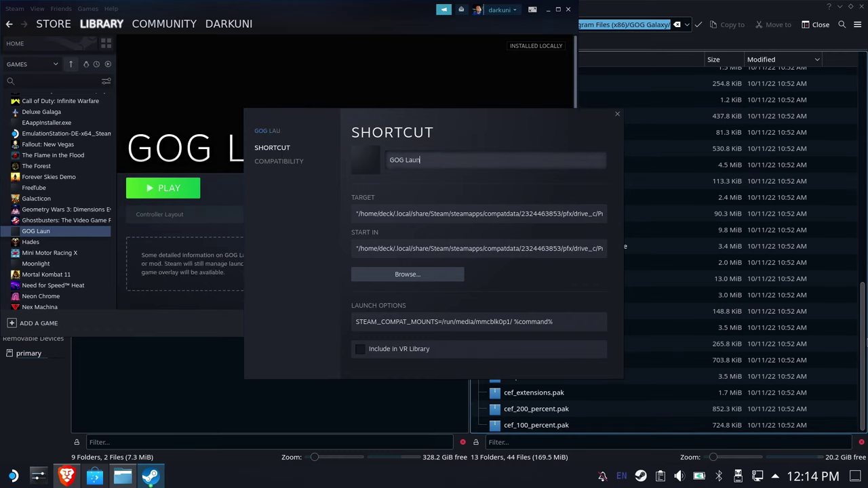
text(cher)
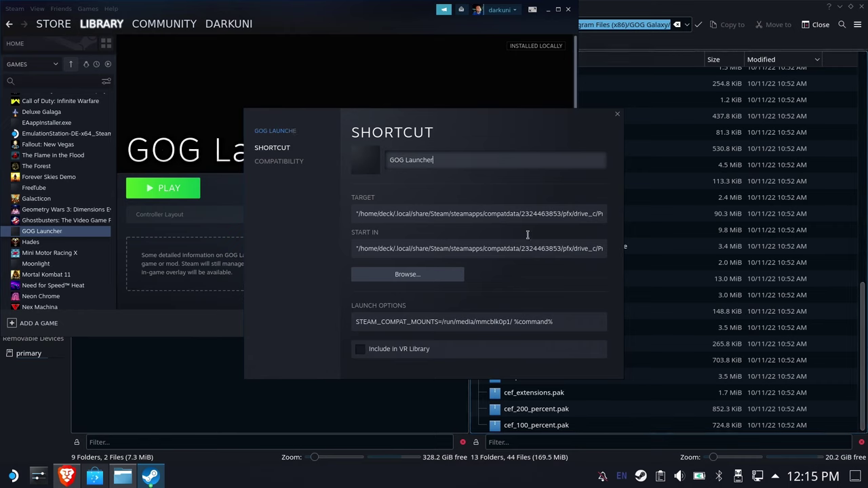
click(617, 115)
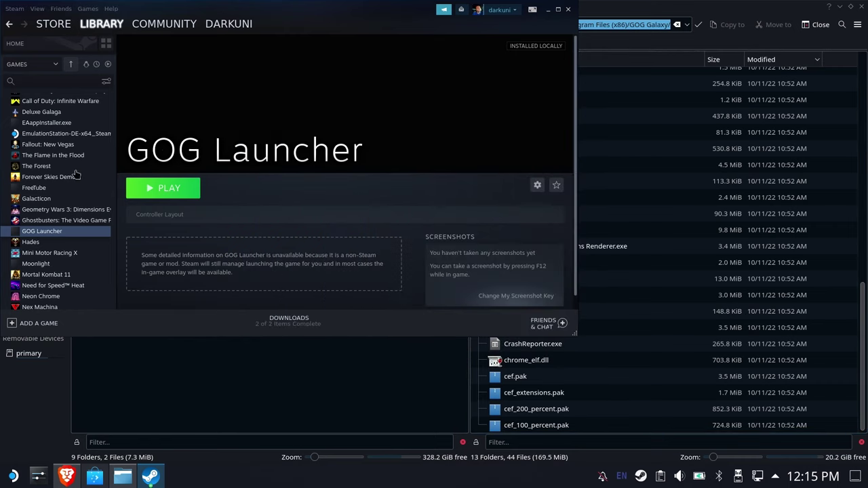
click(187, 185)
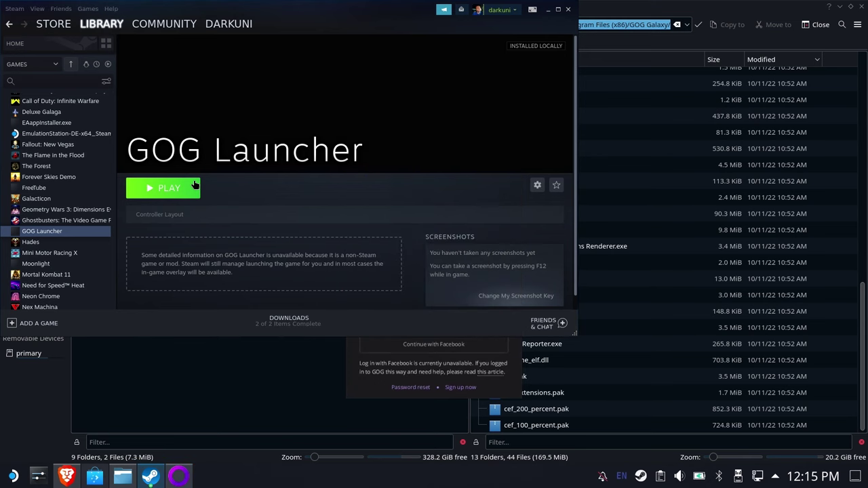
Minimize Steam and enter the account e-mail in GOG Galaxy's login form.
click(551, 9)
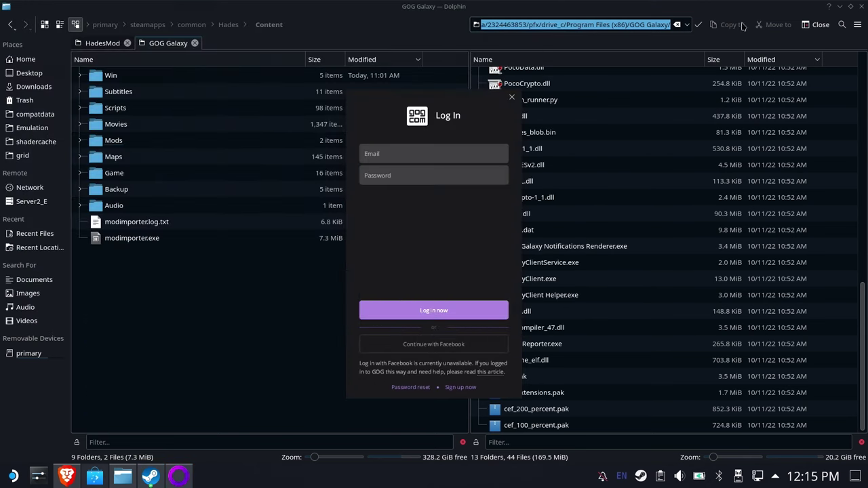
click(410, 152)
text(darkj)
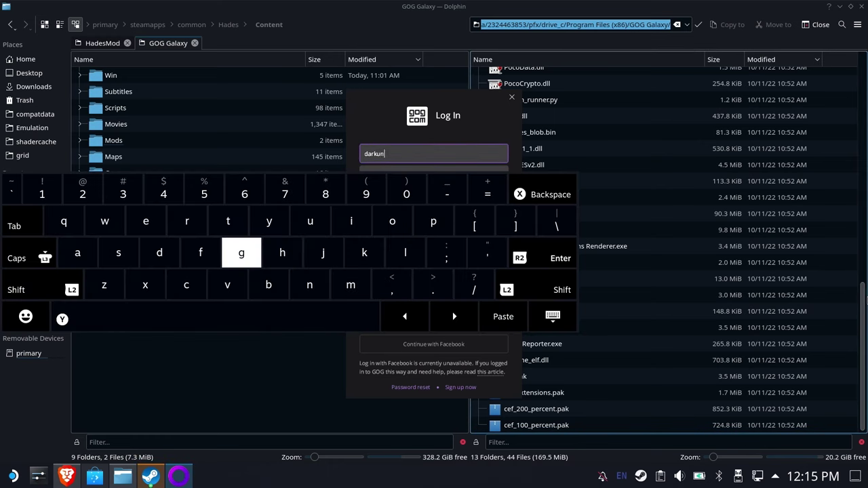
key(Tab)
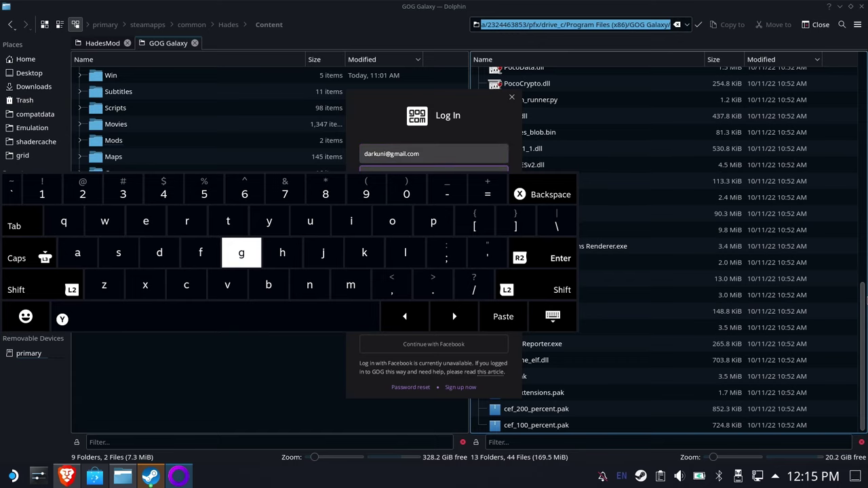
Submit the login, then reselect the password field to re-enter the password after rejection.
click(552, 316)
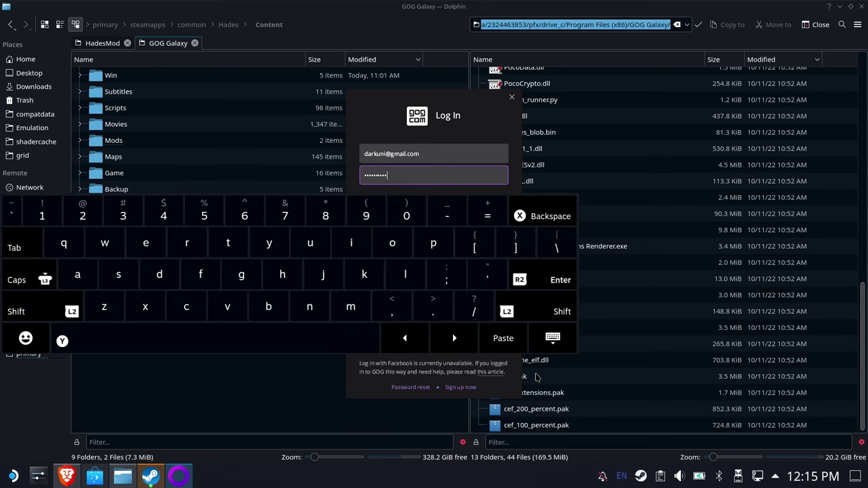
click(409, 317)
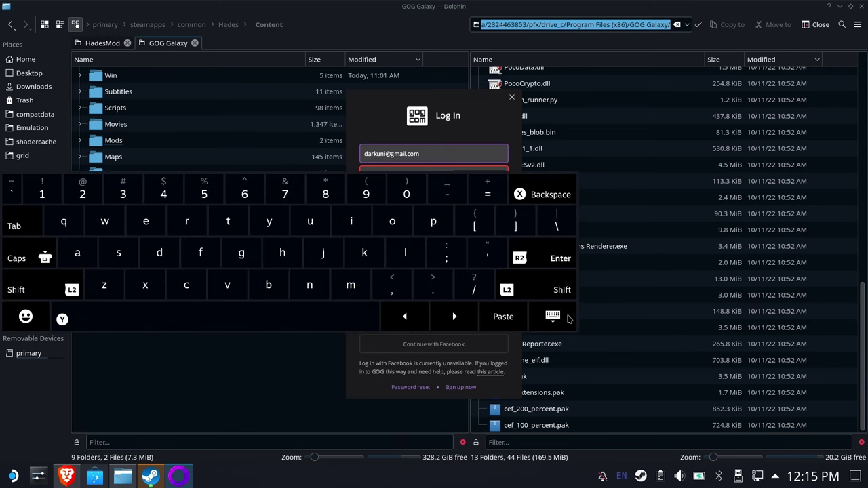
click(568, 319)
click(403, 178)
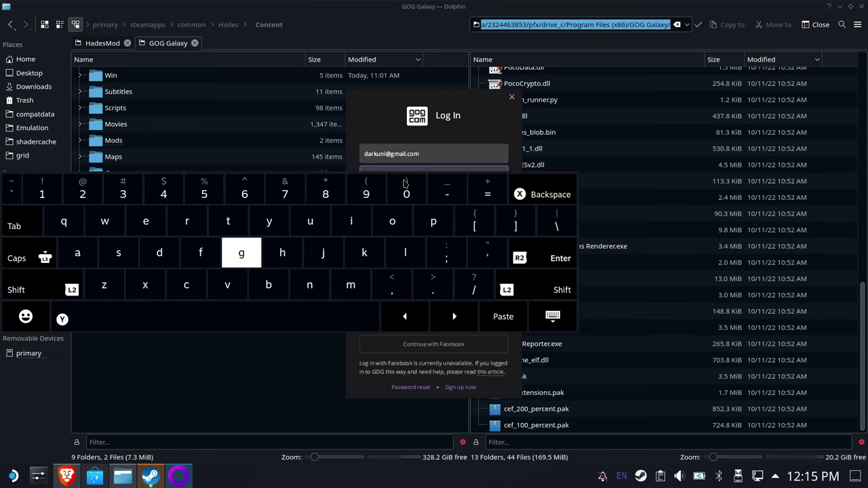
click(553, 316)
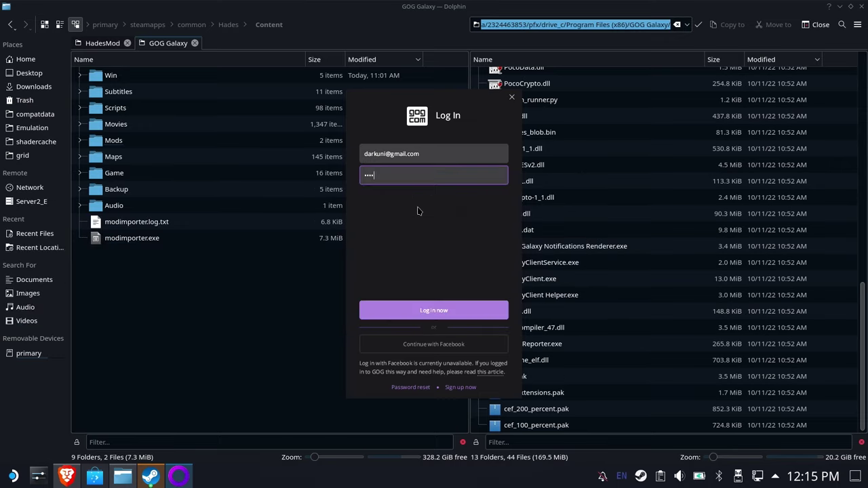
double_click(406, 180)
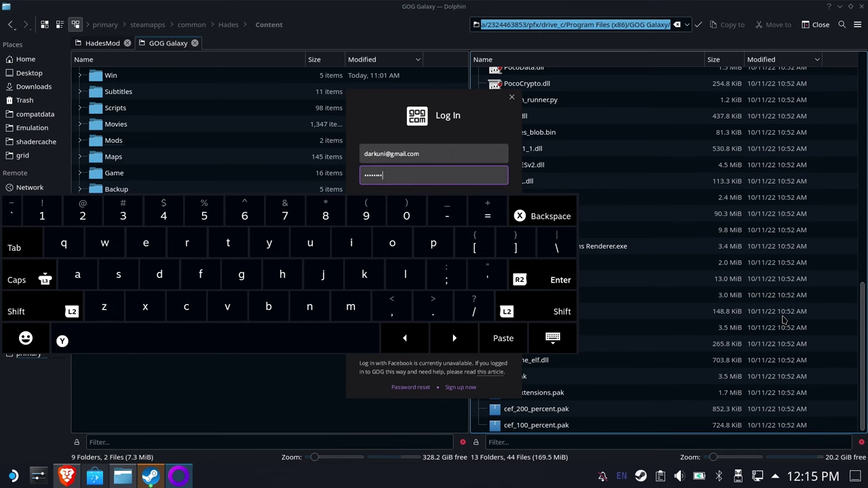
Log in, minimize Dolphin, continue past the Aergia update notes, and open Owned games.
key(Return)
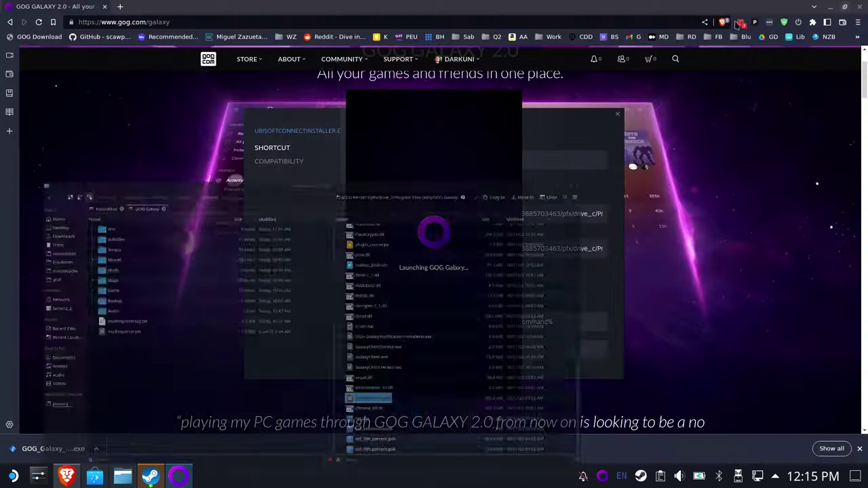
click(839, 6)
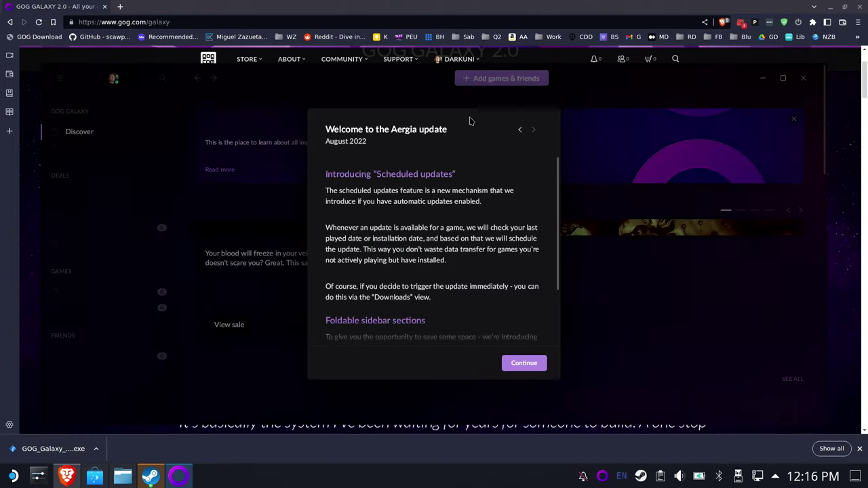
scroll(418, 256, down, 2)
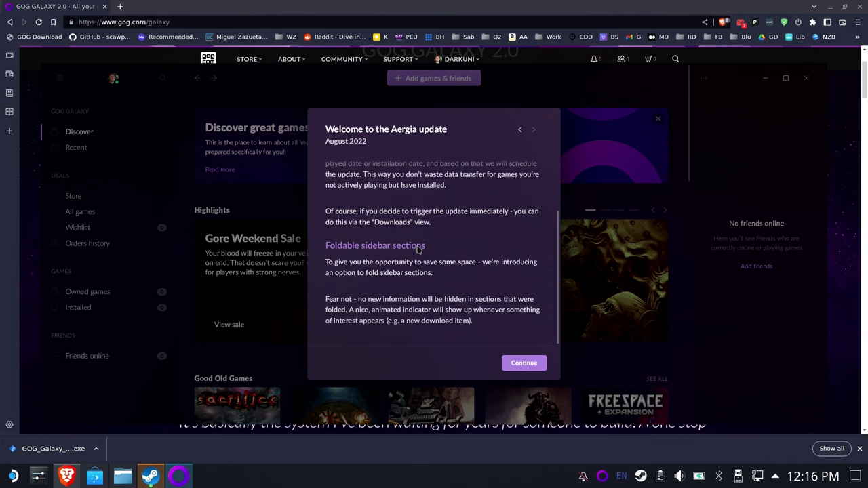
click(522, 363)
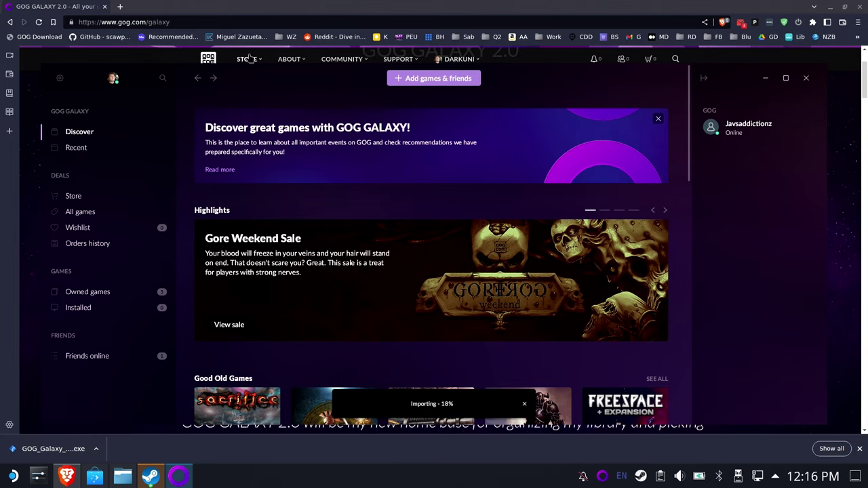
click(77, 305)
click(78, 295)
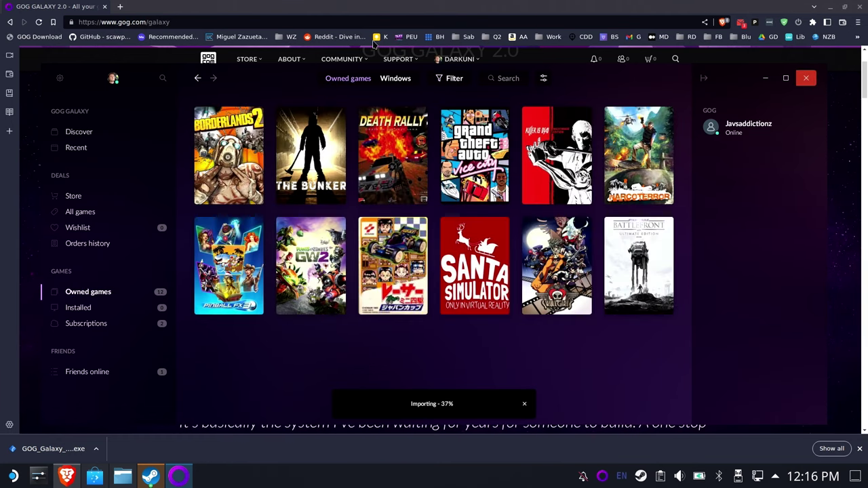
In General settings, turn off launching at system startup and set Starting page to Owned games.
click(60, 78)
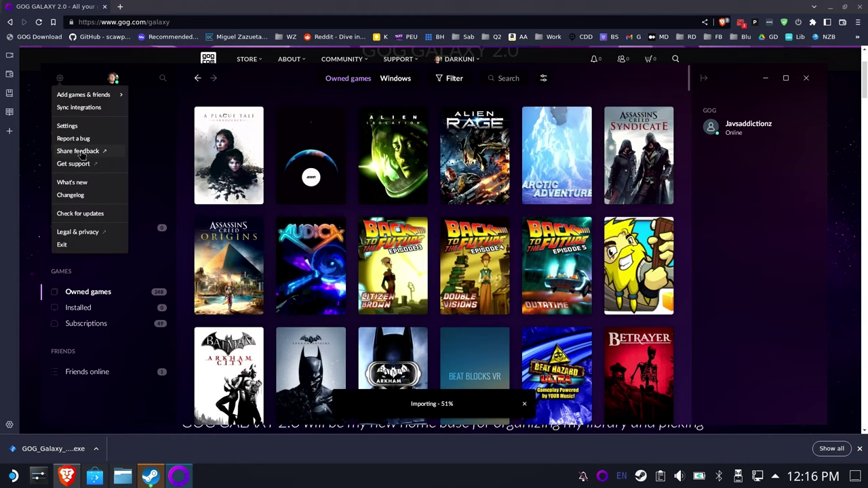
click(67, 126)
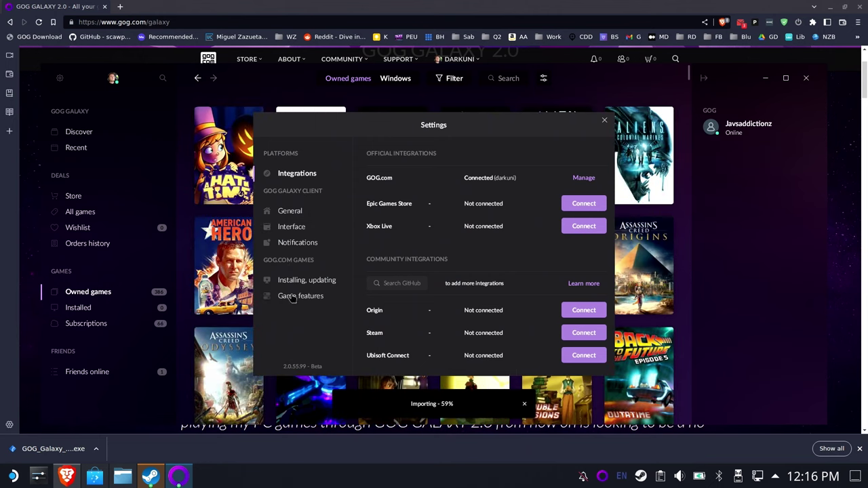
click(303, 215)
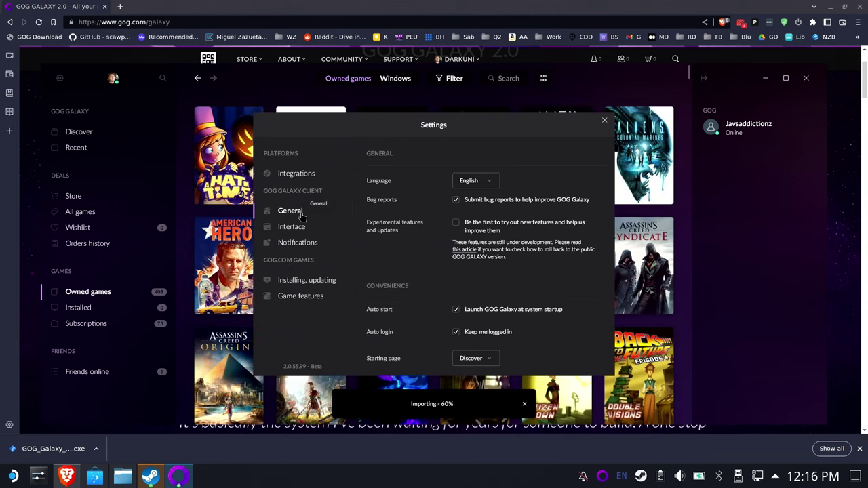
click(455, 310)
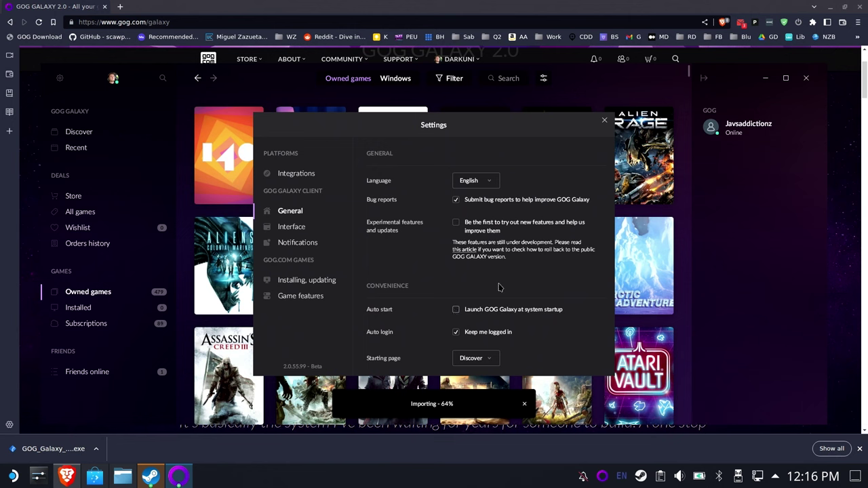
click(470, 358)
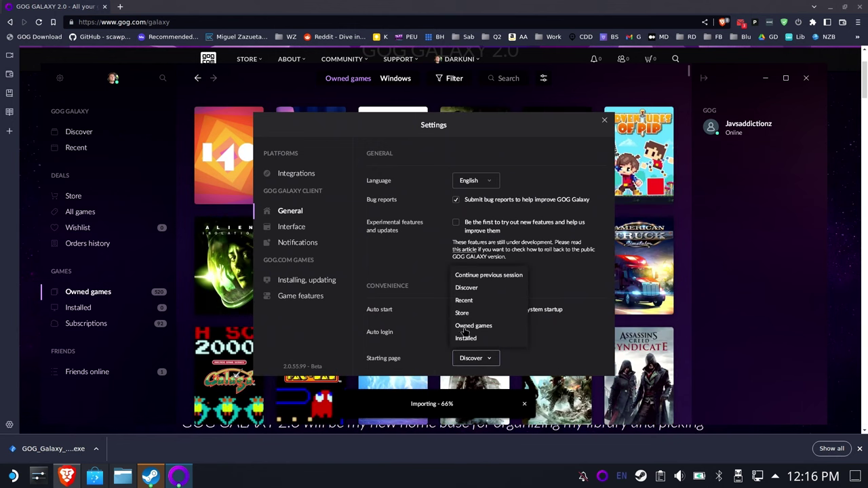
click(473, 326)
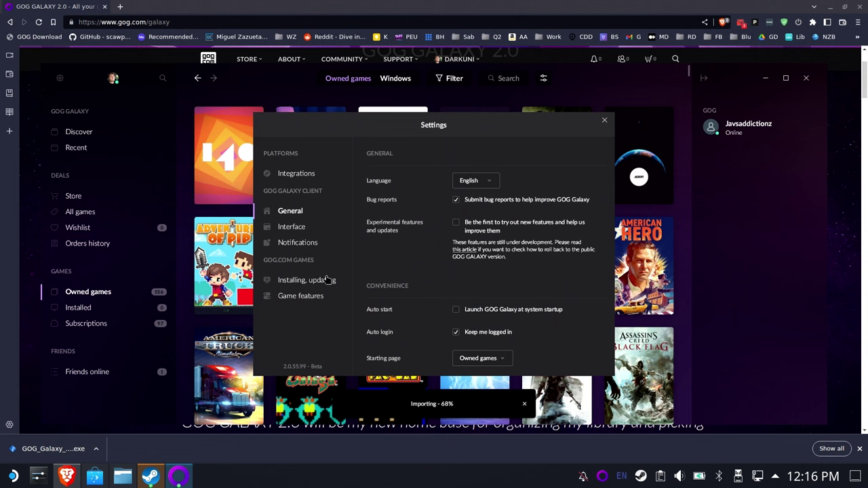
Look over the Interface, Notifications, Installing/updating and Game features pages, then close Settings.
click(291, 229)
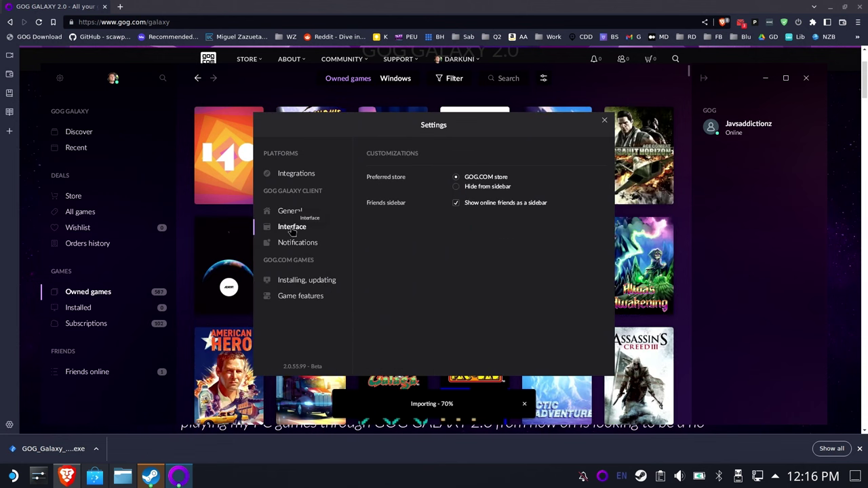
click(295, 244)
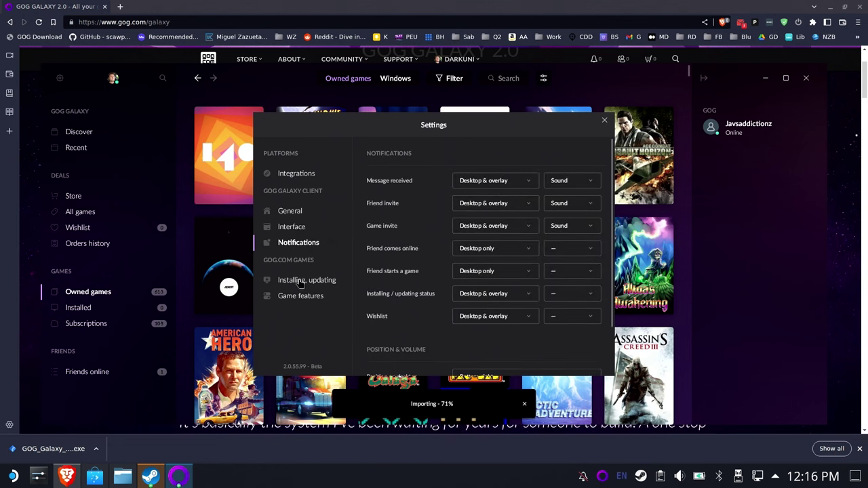
click(301, 281)
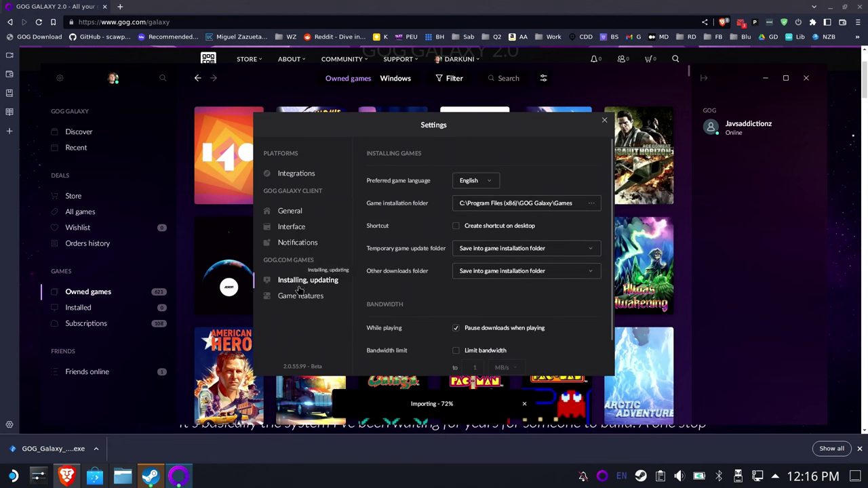
click(299, 296)
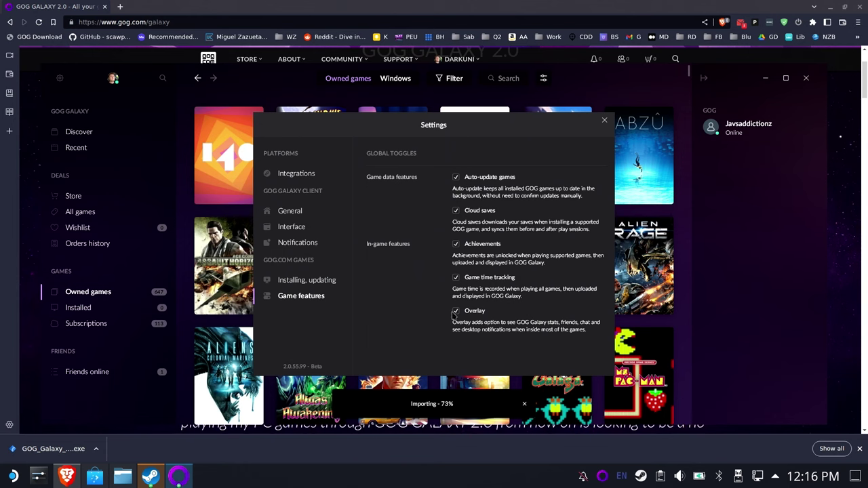
click(603, 121)
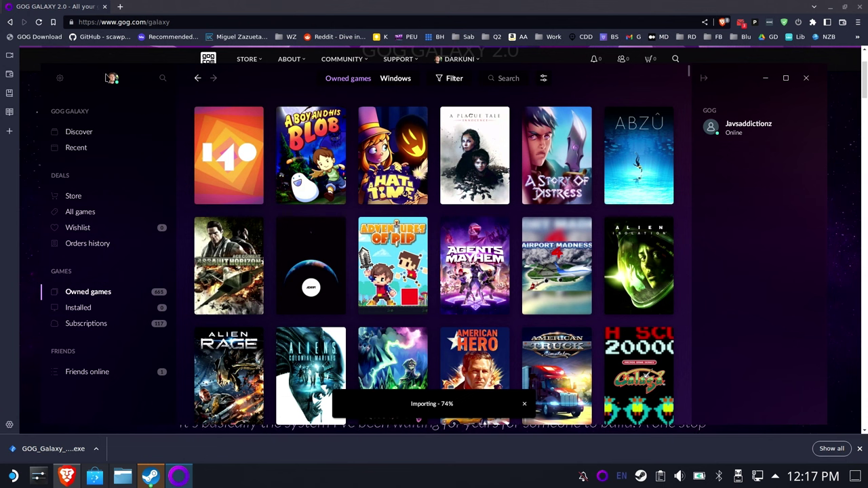
Maximize Galaxy, close the Steam Shortcut dialog and Brave, and launch Return to Gaming Mode.
double_click(260, 85)
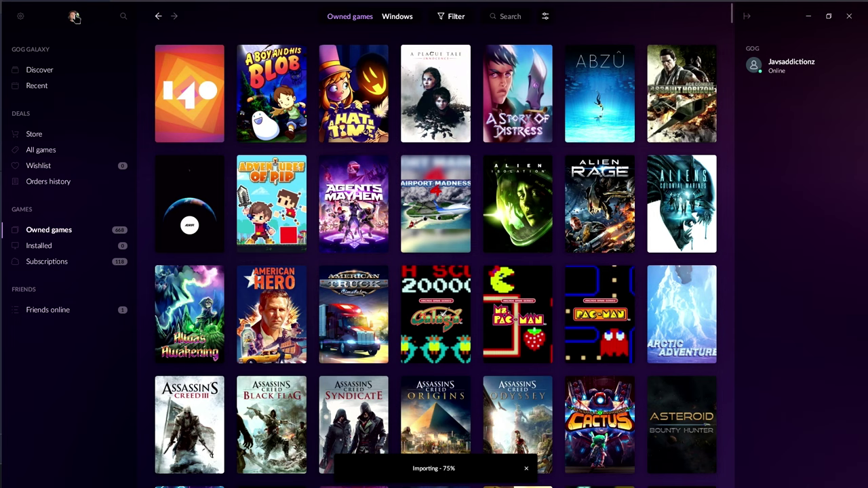
click(21, 18)
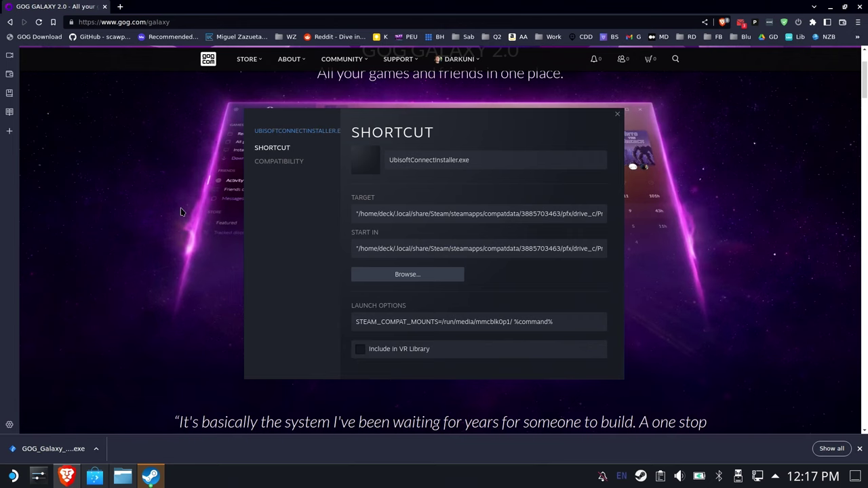
click(617, 114)
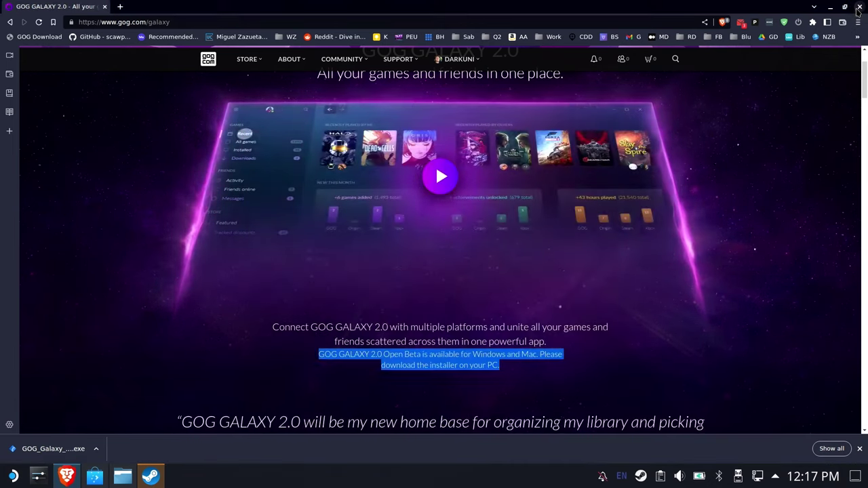
click(858, 7)
double_click(143, 25)
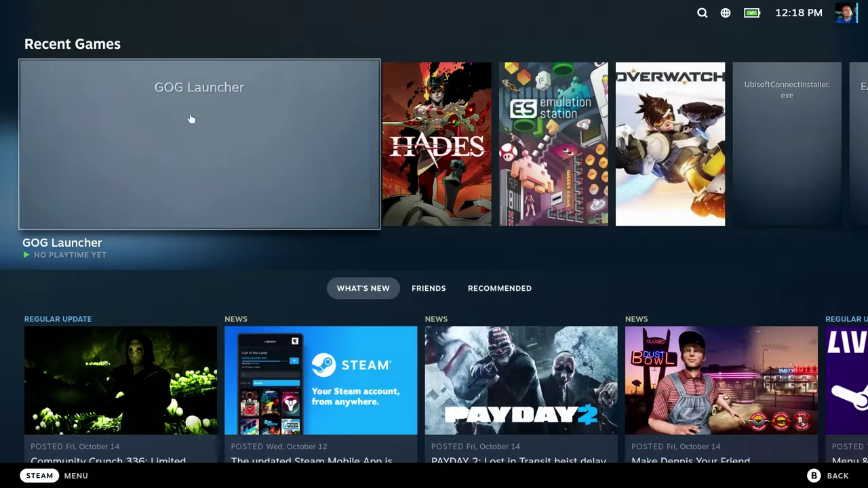
Select the GOG Launcher tile in Gaming Mode and press Play.
click(259, 119)
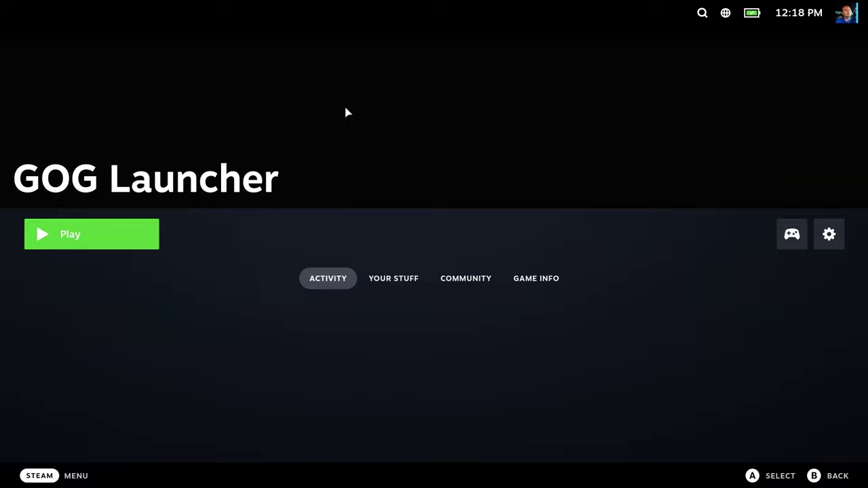
click(91, 244)
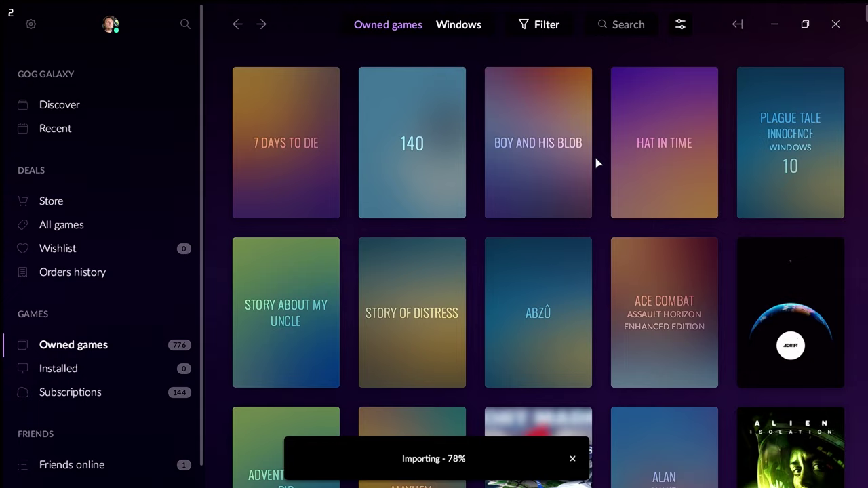
Scroll through the Owned games grid and open the library view-settings menu.
scroll(597, 161, down, 3)
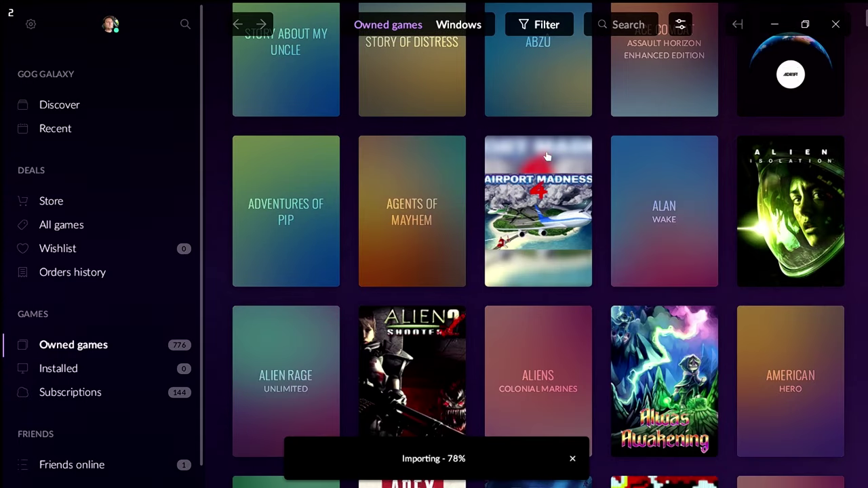
scroll(484, 149, up, 5)
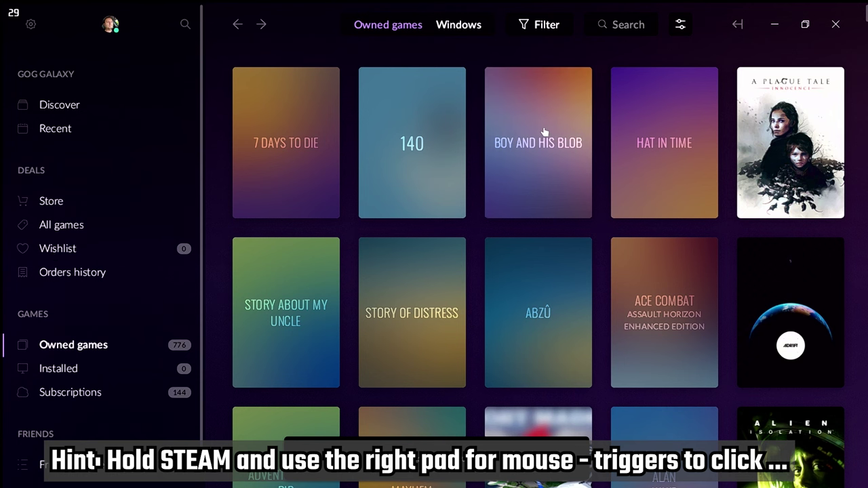
scroll(548, 136, down, 5)
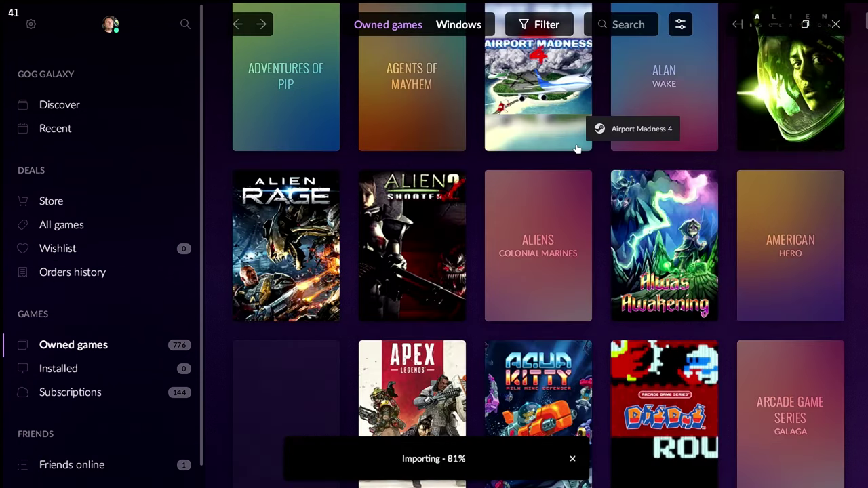
scroll(575, 146, down, 5)
scroll(573, 143, down, 2)
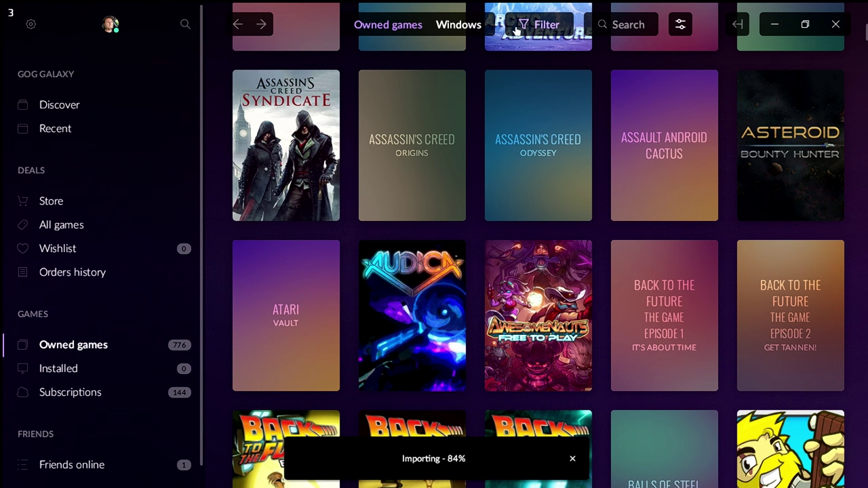
scroll(316, 172, down, 6)
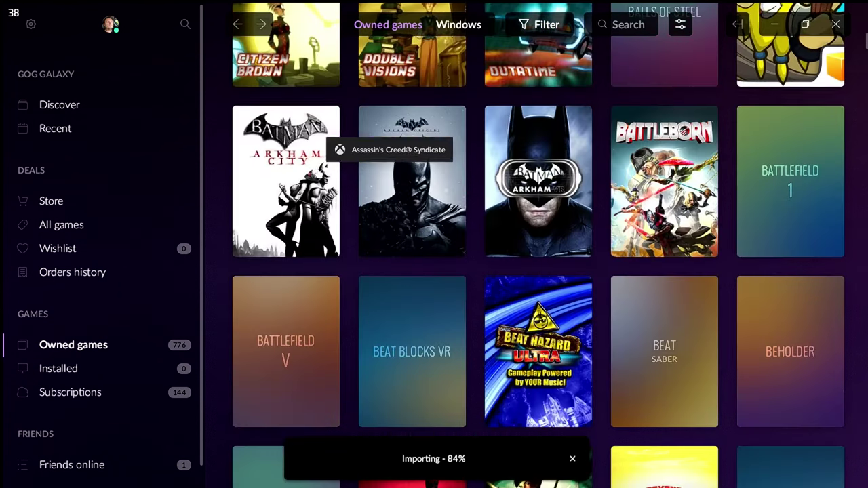
scroll(318, 171, down, 3)
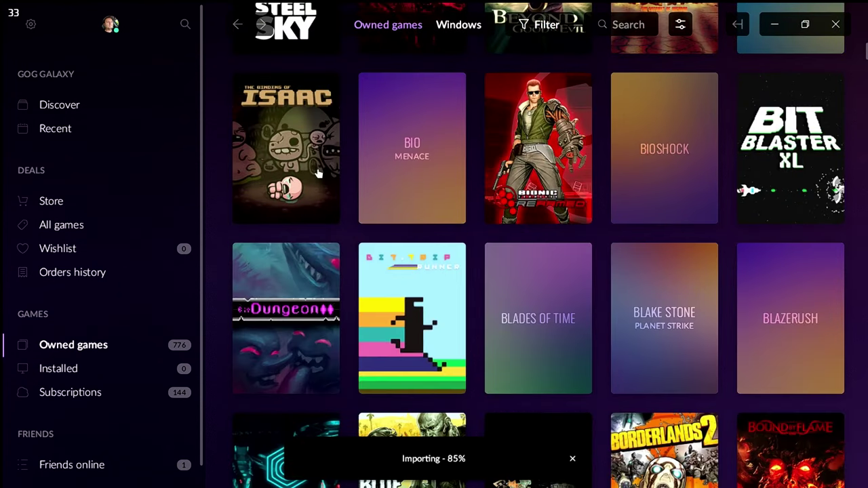
scroll(318, 173, down, 3)
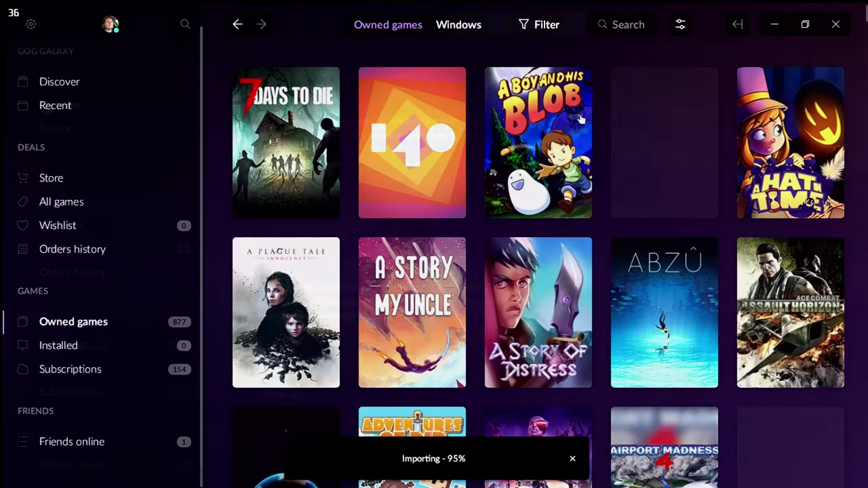
click(680, 26)
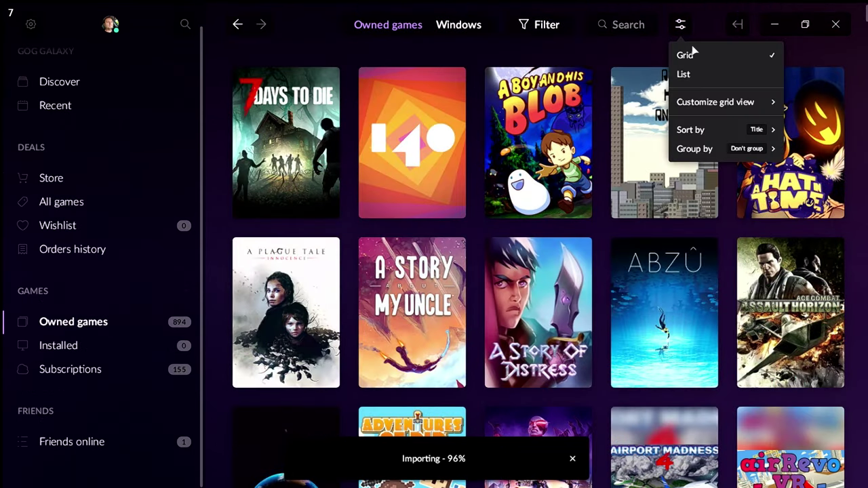
mouse_move(708, 108)
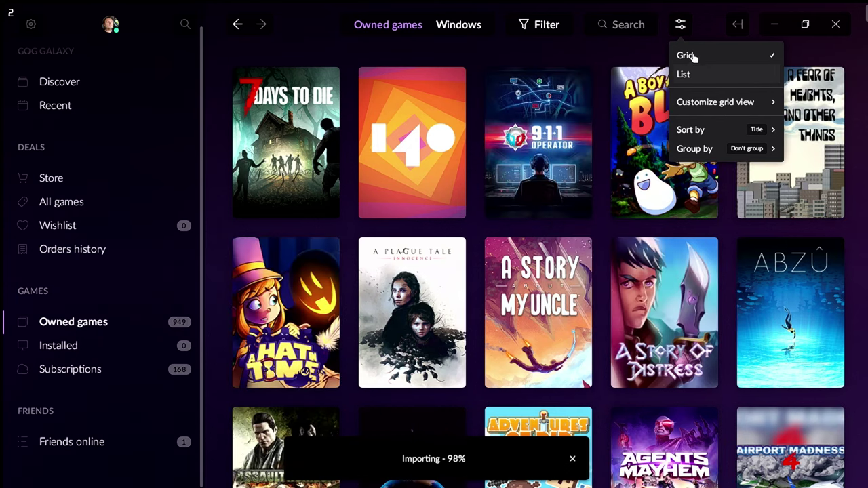
Filter the Owned games library to show only GOG.com games.
click(542, 25)
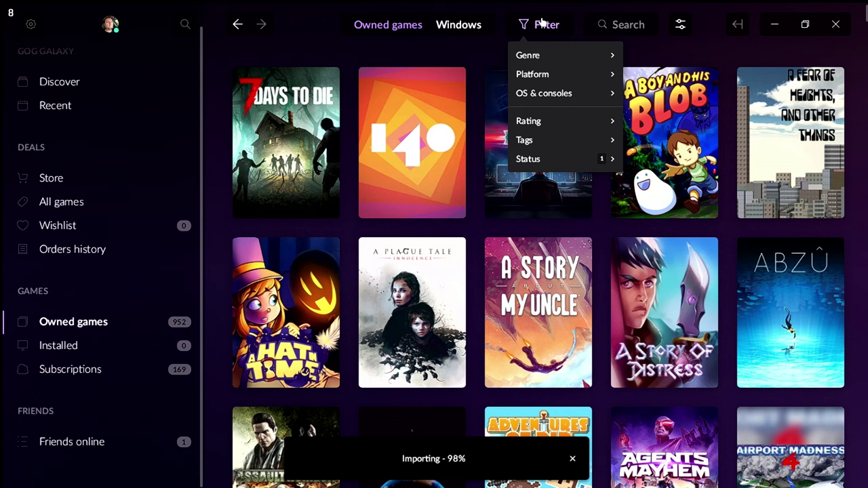
mouse_move(549, 72)
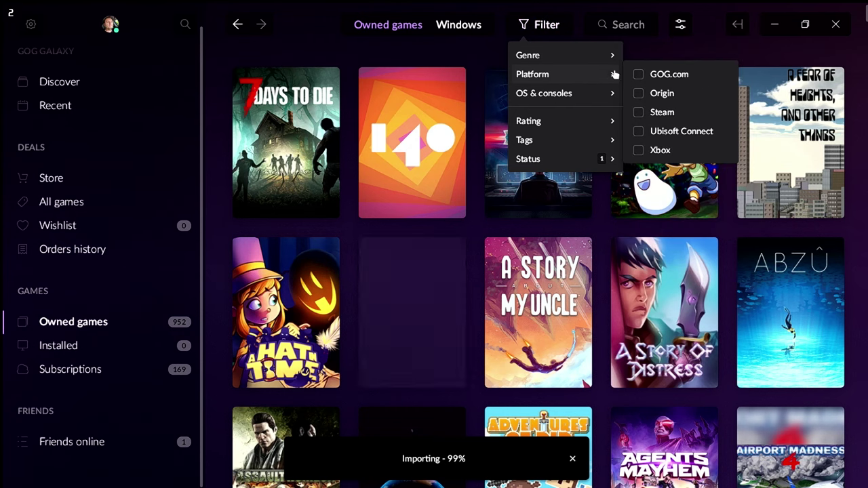
click(640, 73)
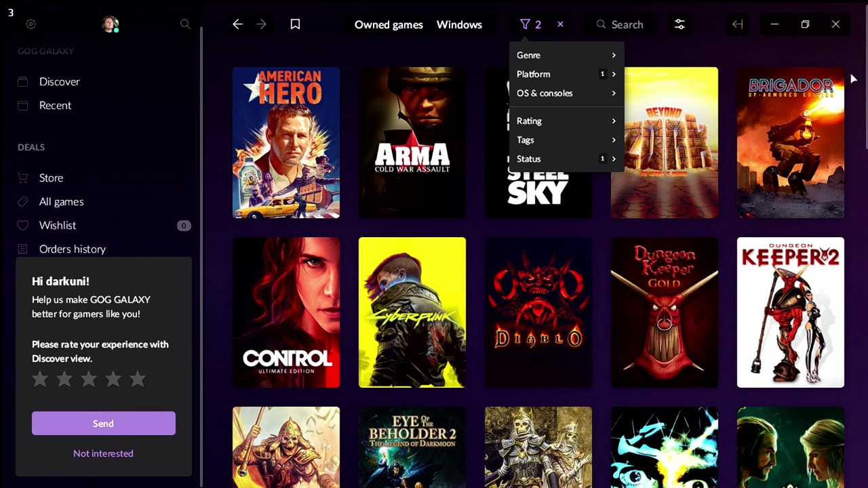
click(855, 145)
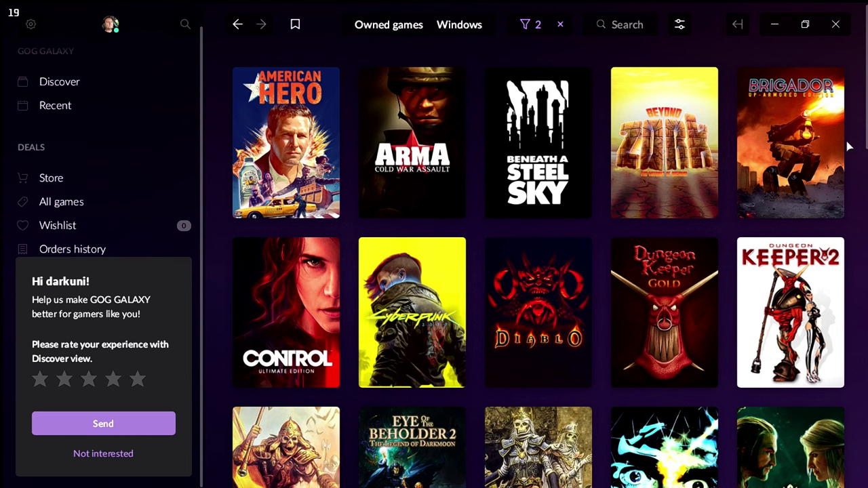
Scroll down the filtered grid until the Cyberpunk 2077 tile appears.
scroll(848, 146, down, 4)
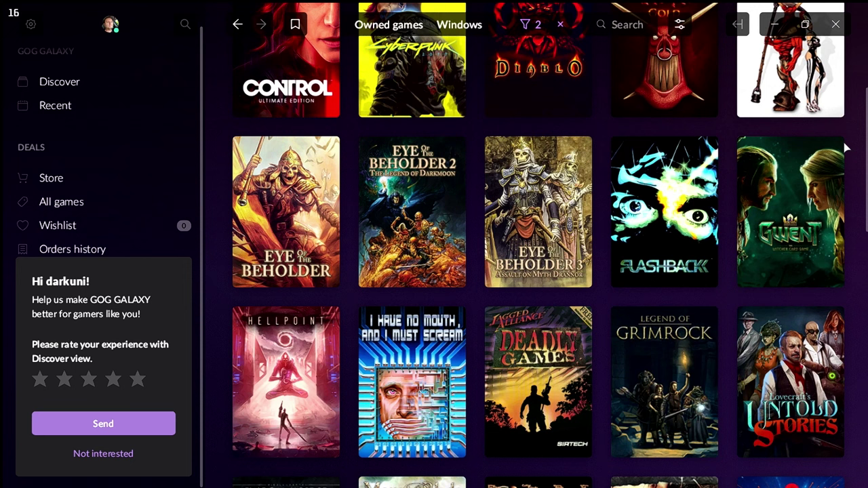
scroll(848, 146, down, 5)
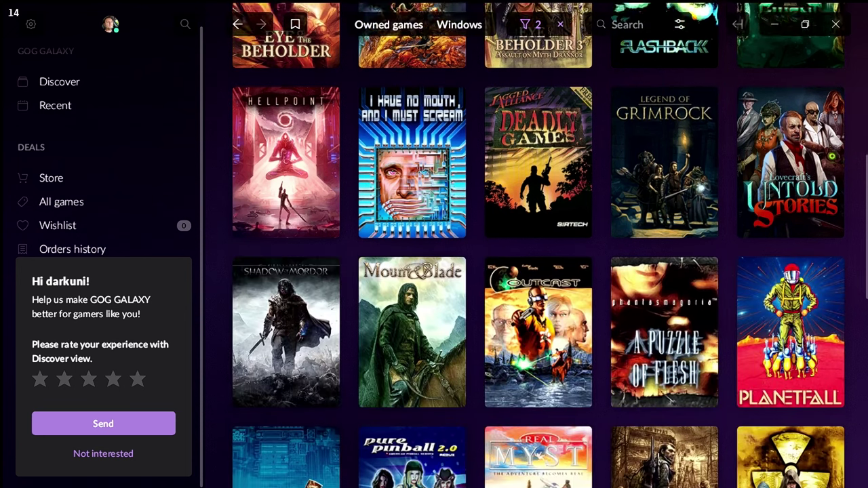
scroll(472, 271, down, 10)
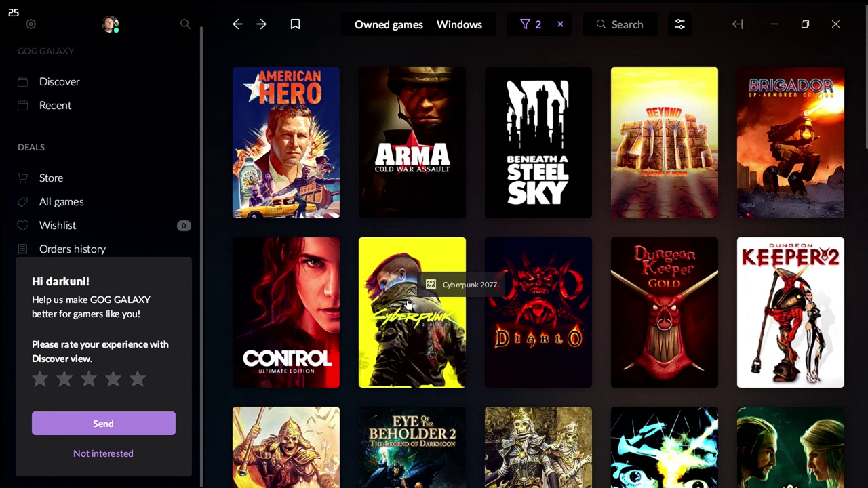
Open the Cyberpunk 2077 page and choose Install to bring up its install dialog.
click(408, 306)
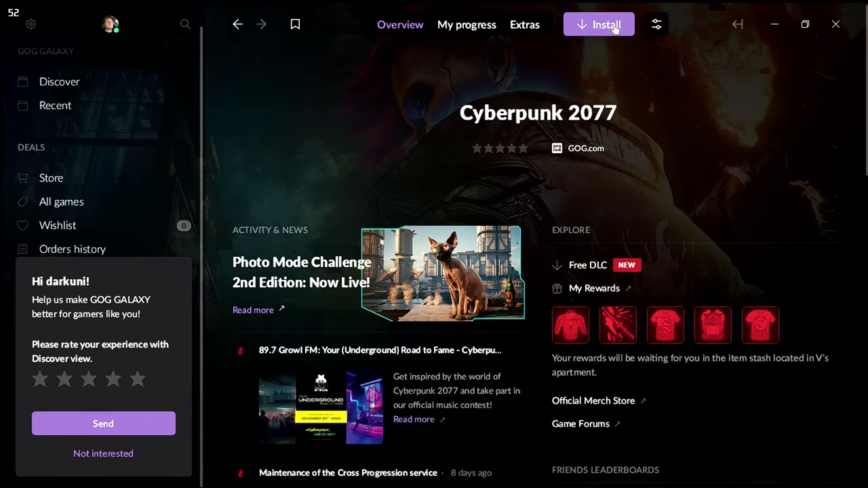
click(597, 34)
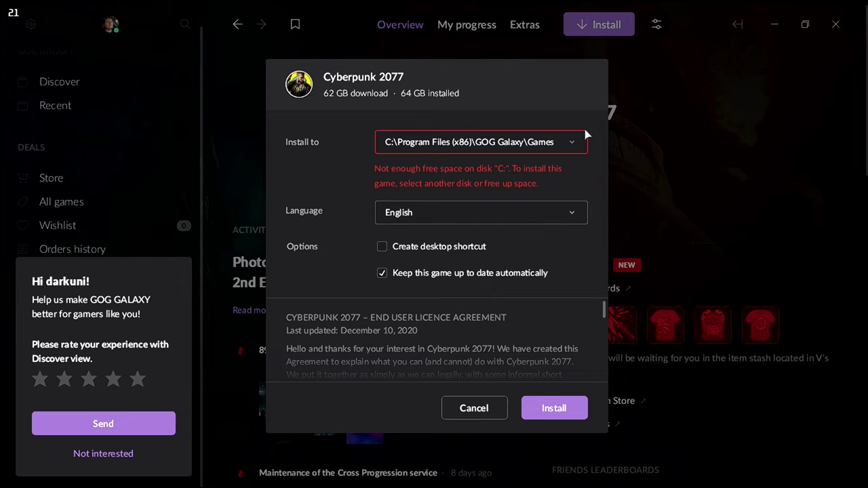
Browse to / > run > media > mmcblk0p1 > HighSeas and set it as the install folder.
click(573, 144)
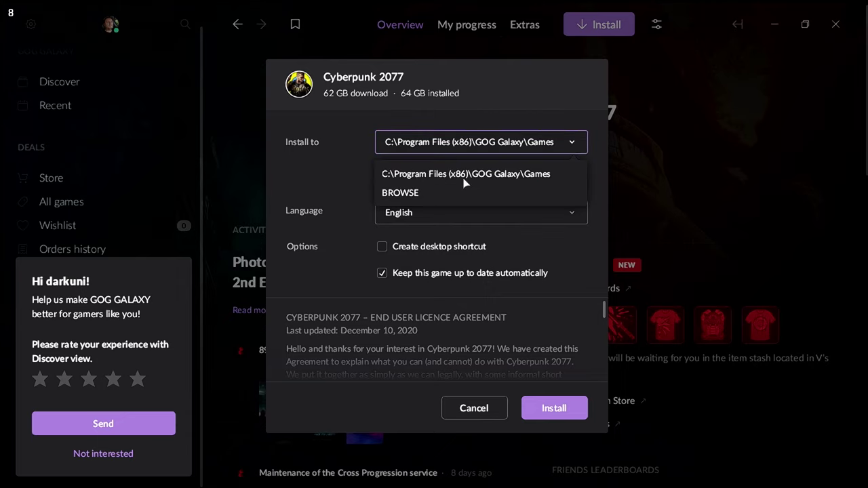
click(413, 193)
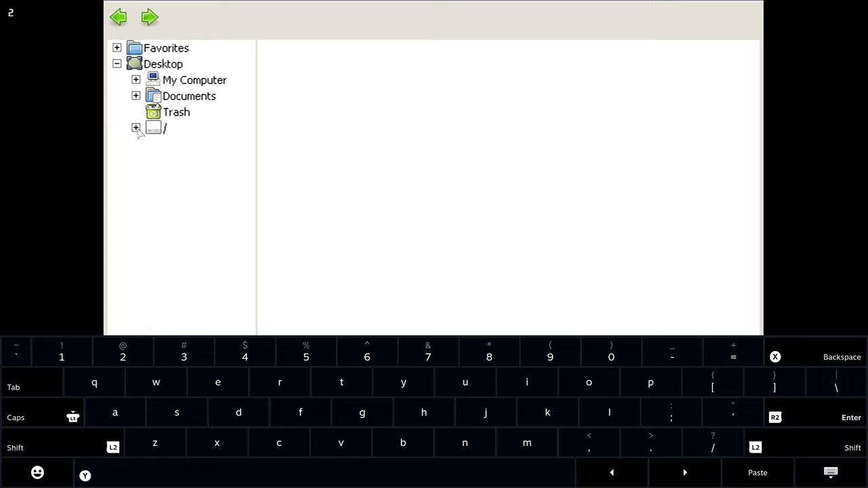
click(834, 472)
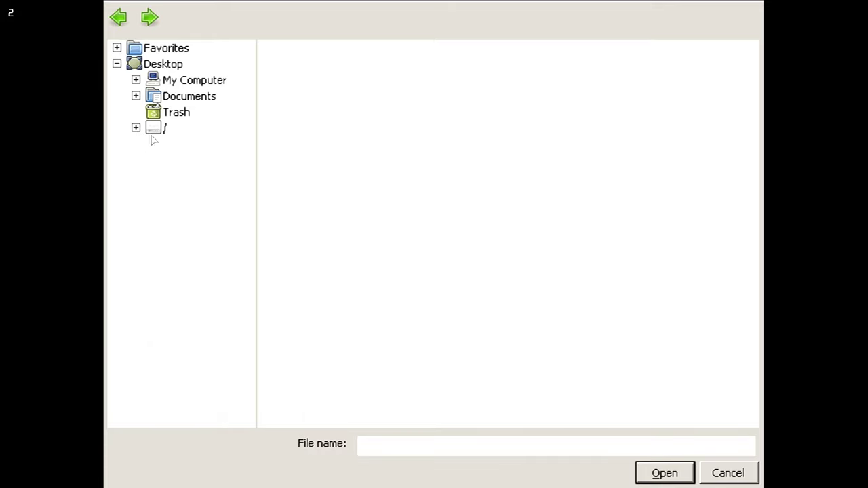
key(Tab)
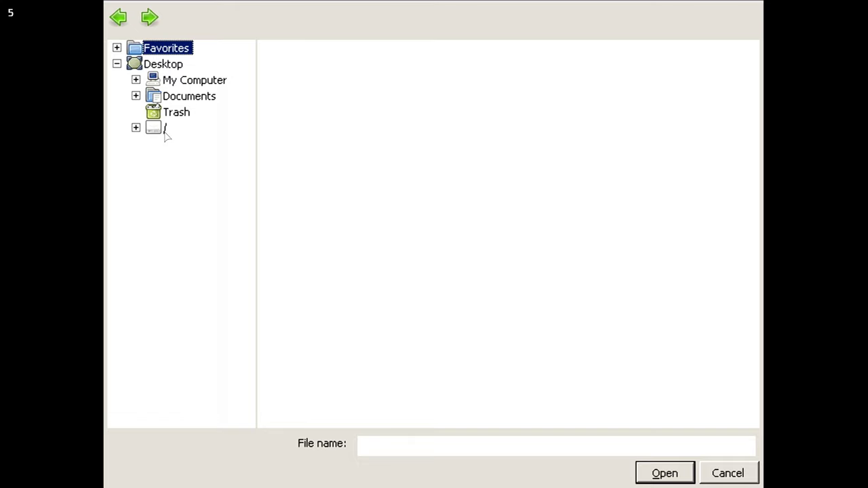
click(164, 129)
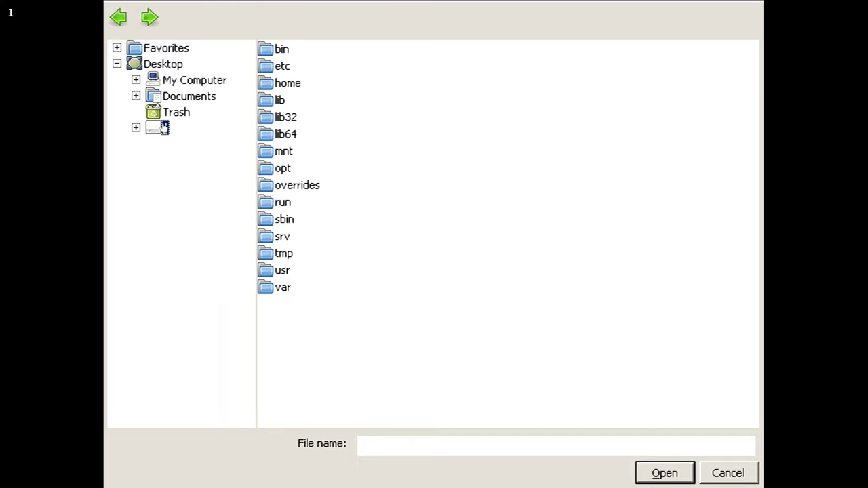
double_click(277, 201)
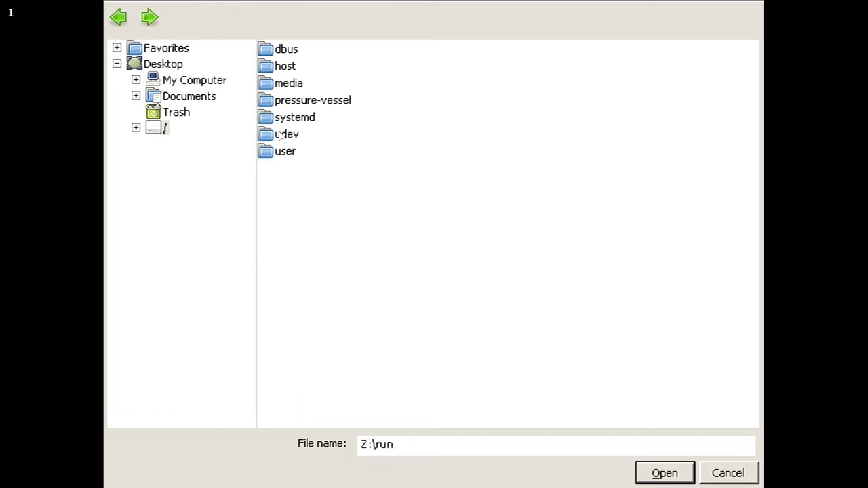
double_click(290, 84)
double_click(307, 49)
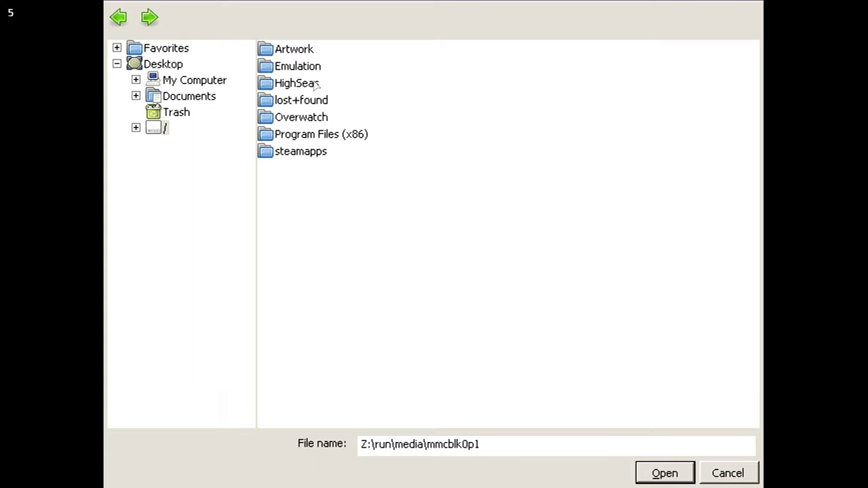
double_click(315, 88)
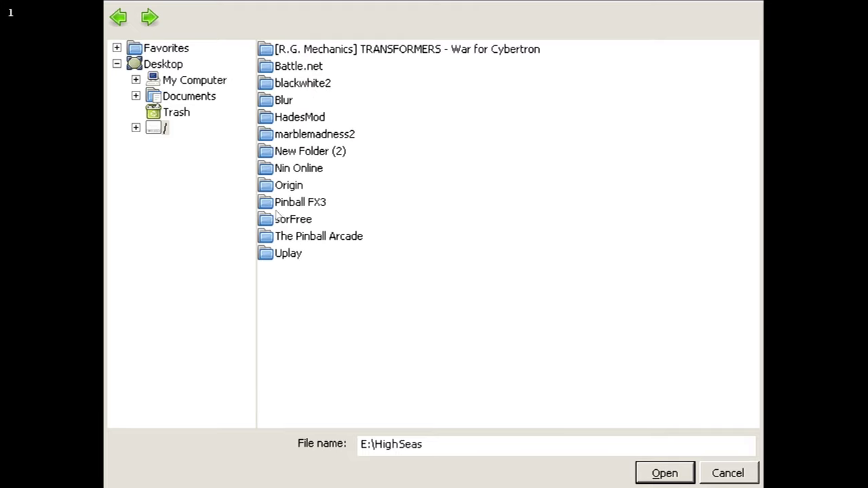
click(654, 474)
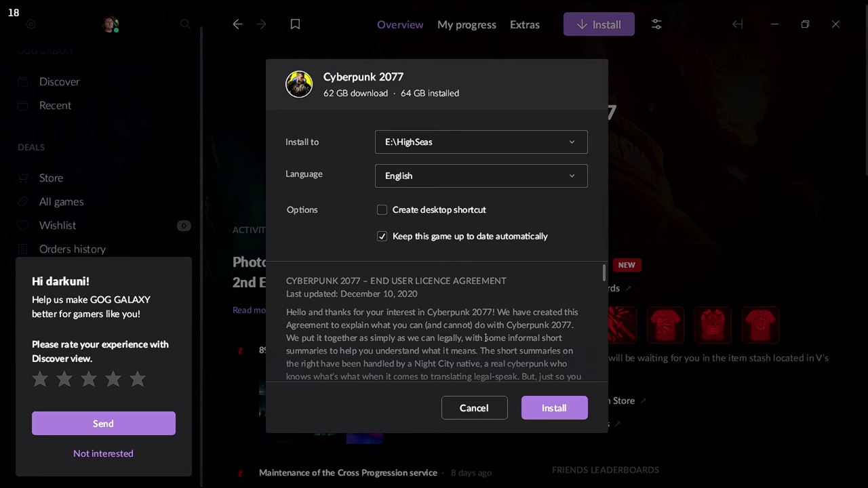
Begin the Cyberpunk 2077 installation and follow its download progress to 100%.
click(553, 408)
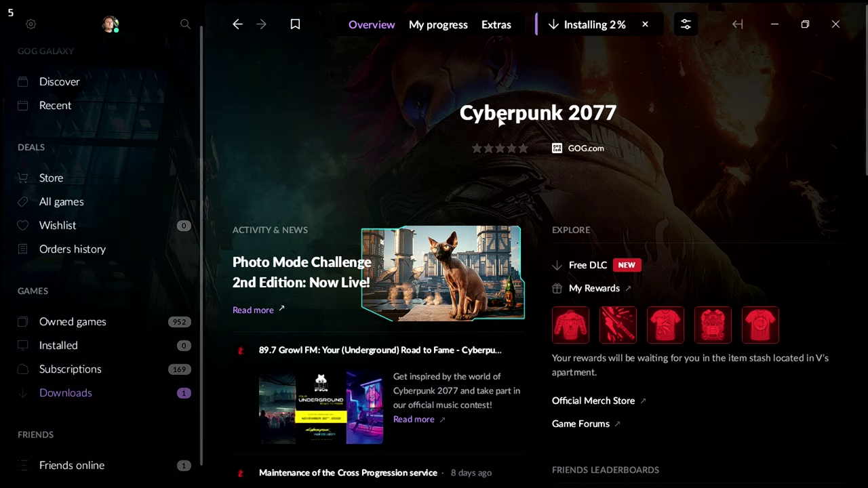
mouse_move(618, 26)
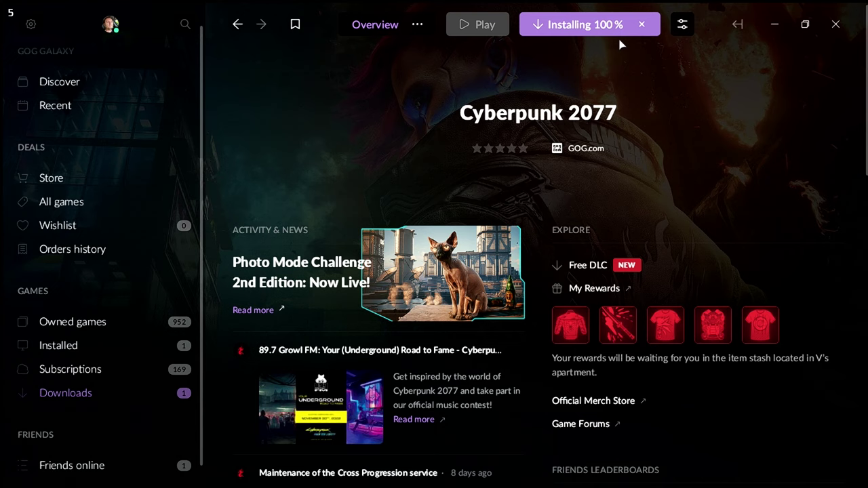
Start Cyberpunk 2077 from its GOG Galaxy page and wait for the title screen.
mouse_move(589, 26)
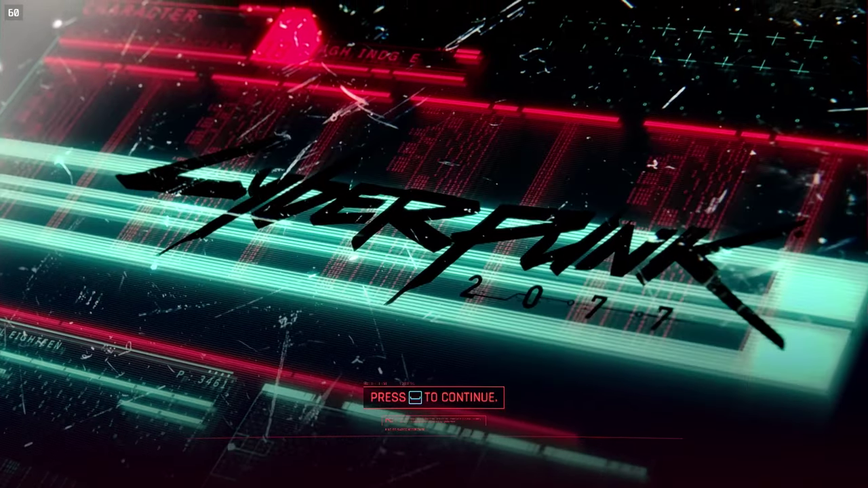
Skip the title screen and Patch 1.6 notes, then choose QUIT GAME from the main menu.
key(space)
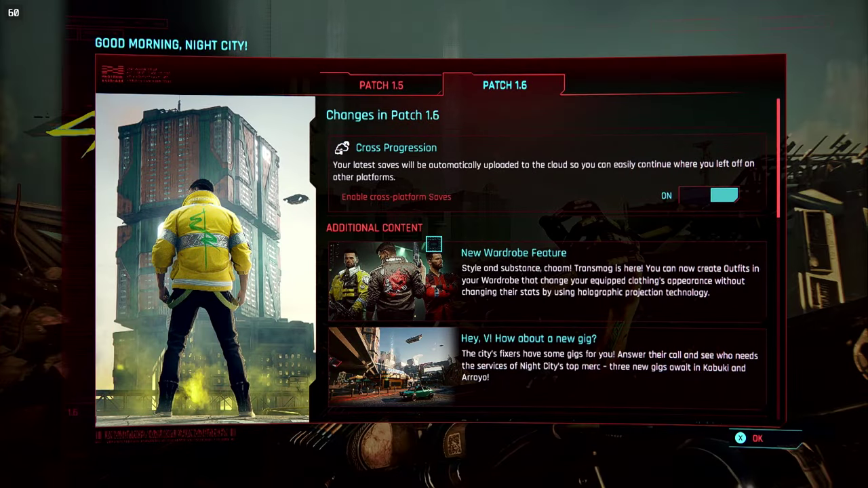
key(space)
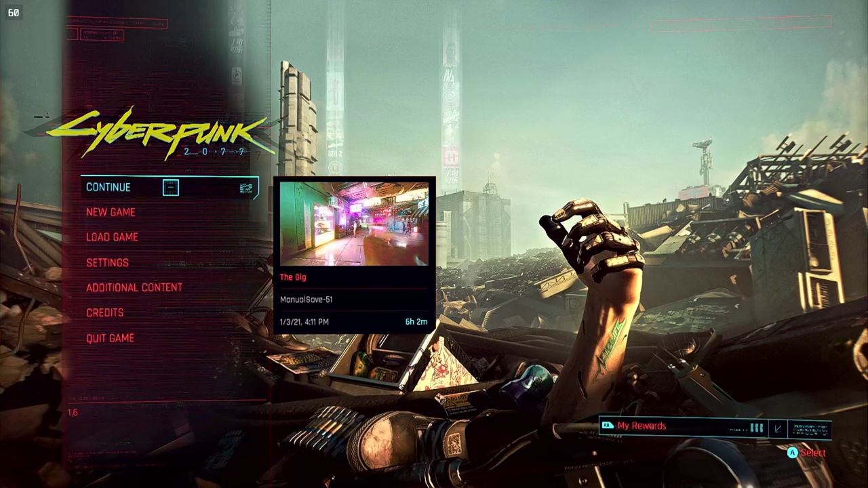
key(Down)
key(Down)
key(Down)
key(Down)
key(Down)
key(Down)
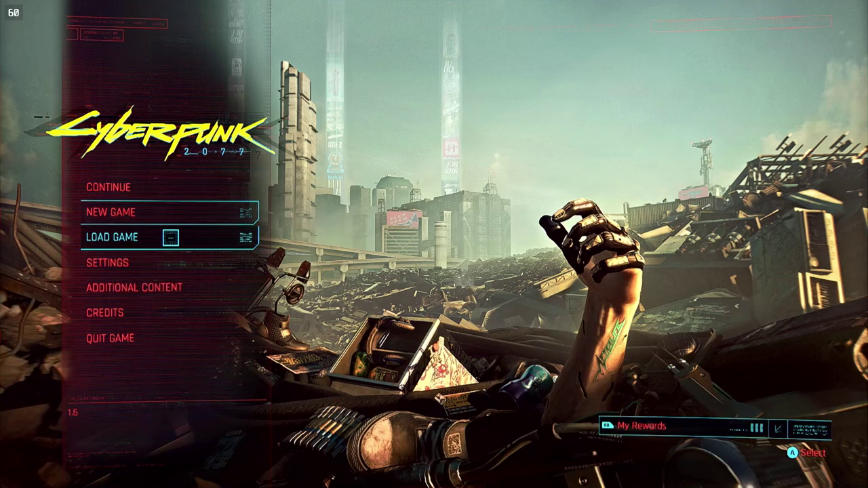
click(170, 338)
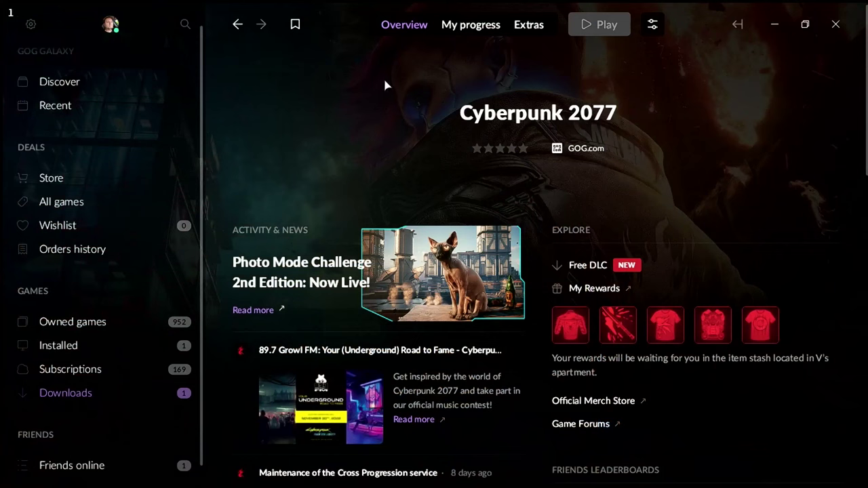
Exit GOG Galaxy through its settings gear menu.
click(30, 26)
click(35, 278)
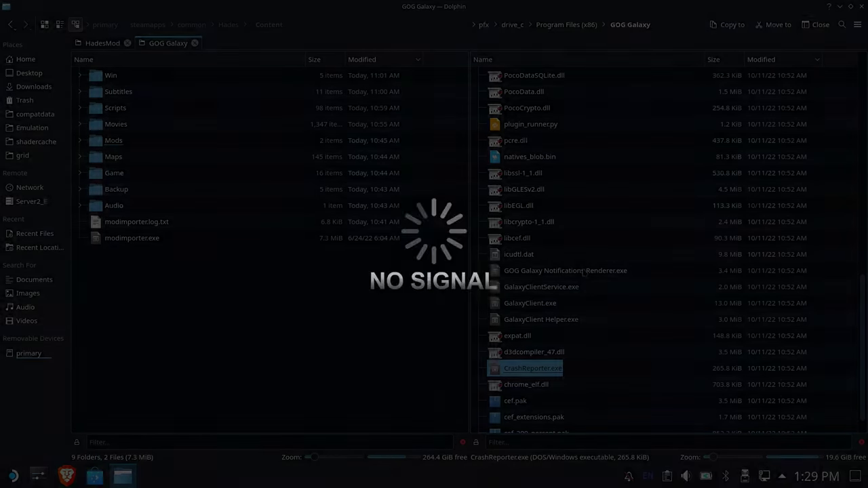
Browse Dolphin to HighSeas/Cyberpunk 2077/bin/x64, sort by name and select Cyberpunk2077.exe.
click(15, 352)
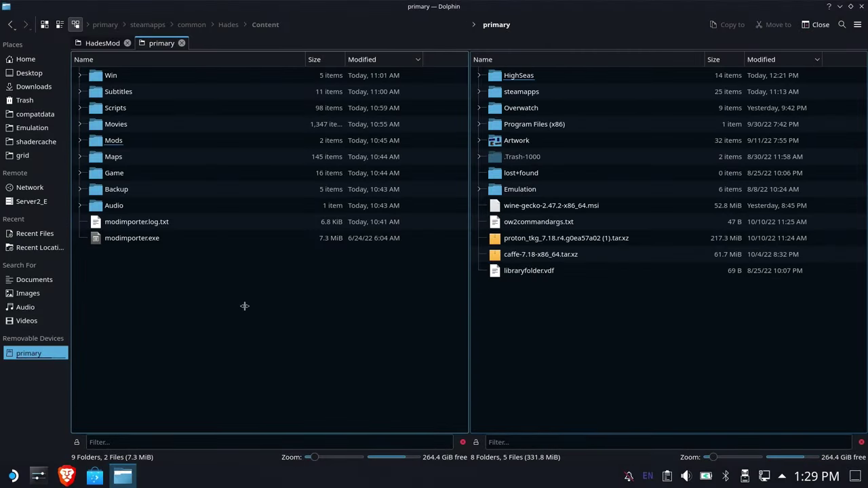
click(518, 76)
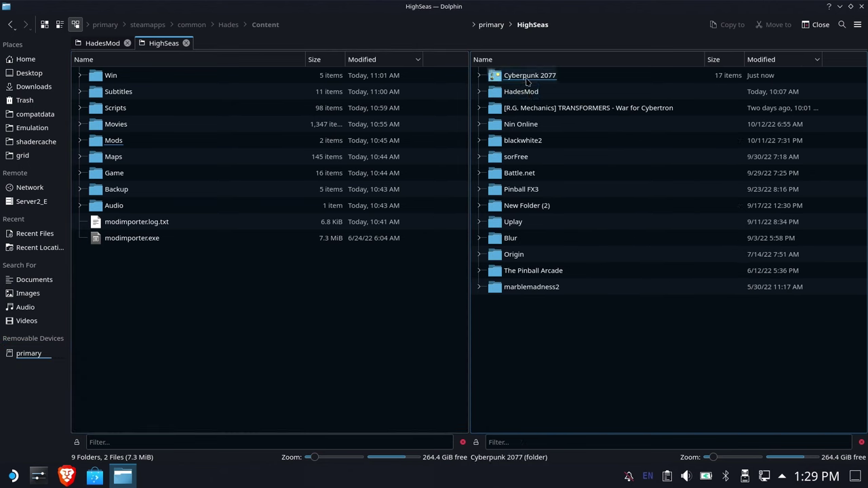
click(539, 78)
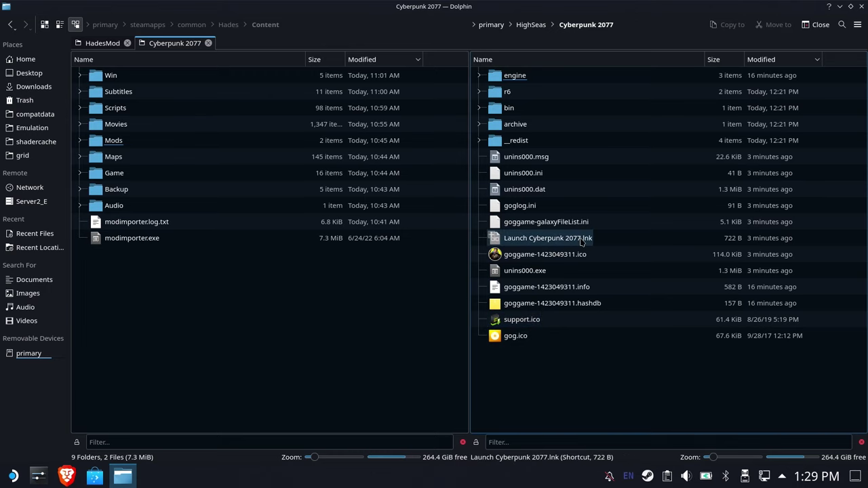
click(527, 108)
click(509, 76)
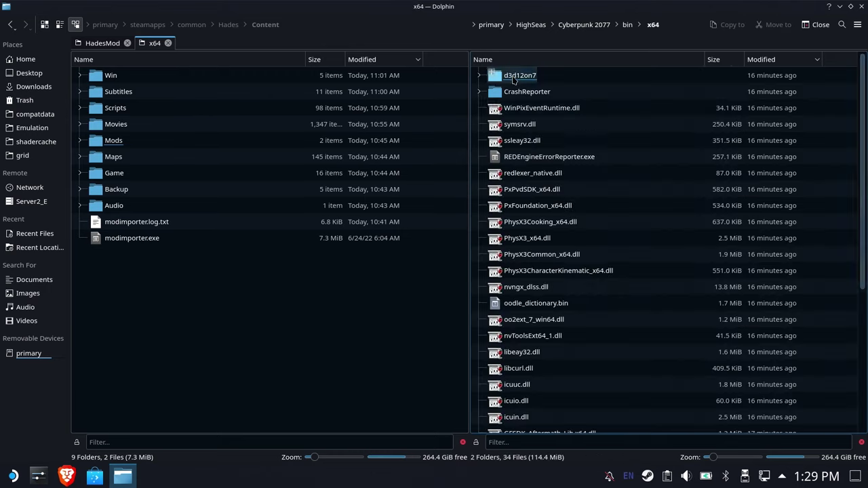
click(576, 59)
click(553, 174)
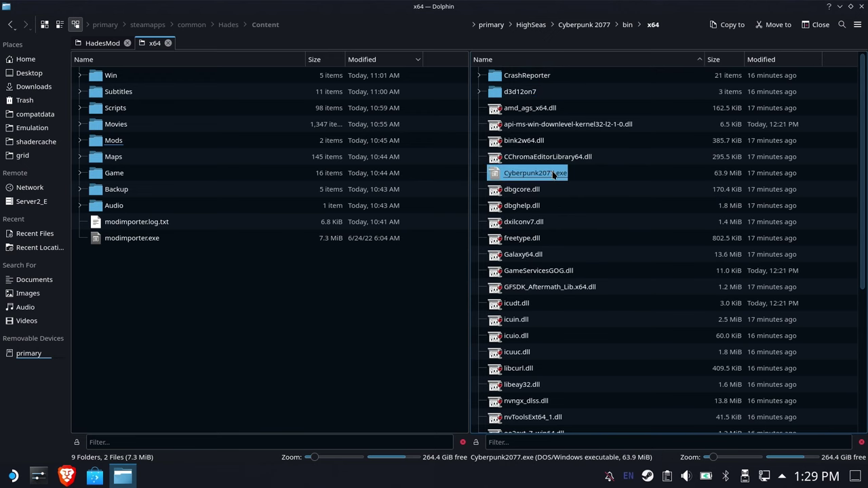
Select the x64 folder's full path, then bring up the Steam library from the tray.
click(664, 24)
double_click(664, 25)
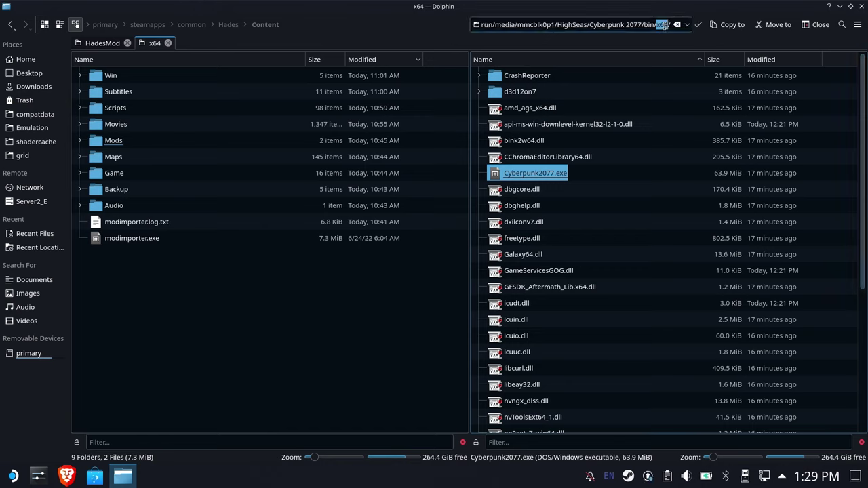
triple_click(660, 24)
key(ctrl+c)
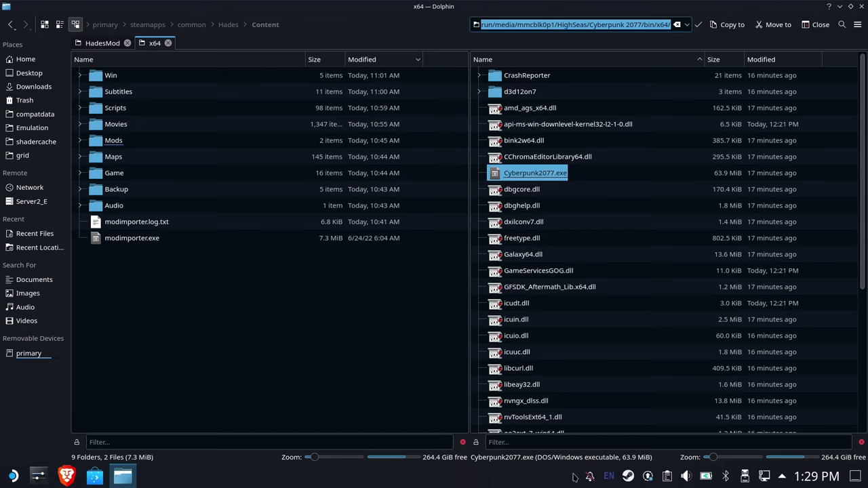
right_click(627, 476)
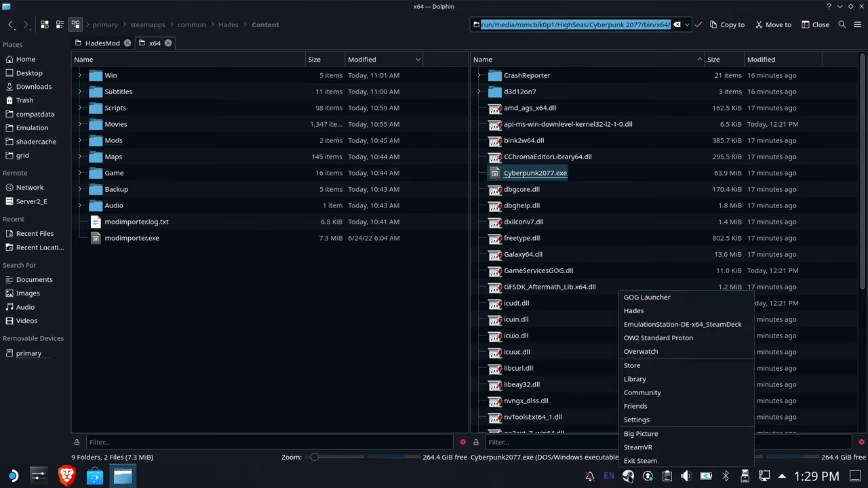
click(635, 379)
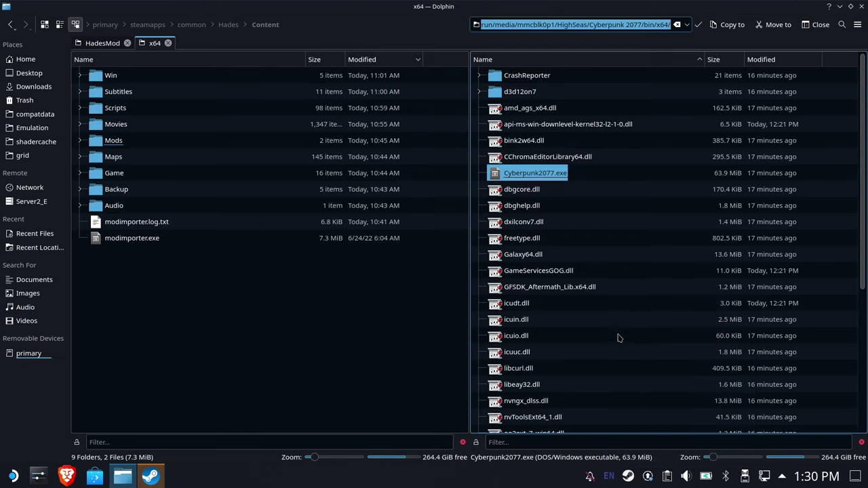
click(187, 186)
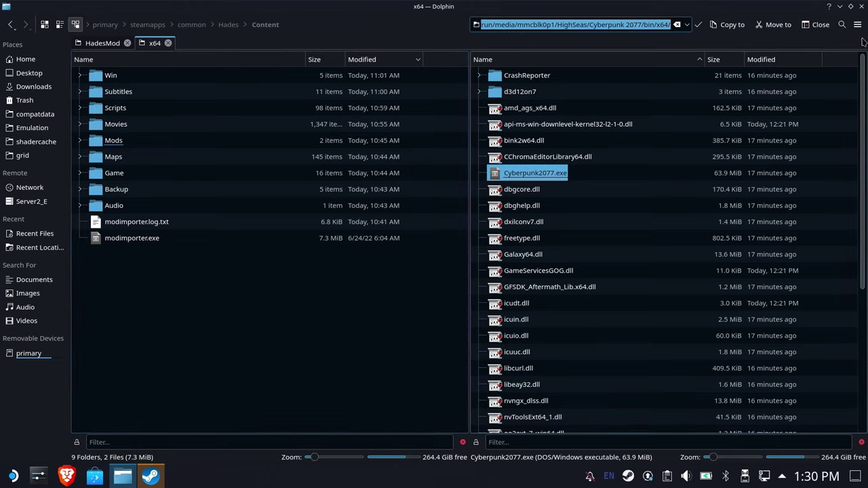
Set the GOG Launcher shortcut's target to Cyberpunk2077.exe in the pasted bin/x64 folder.
click(841, 8)
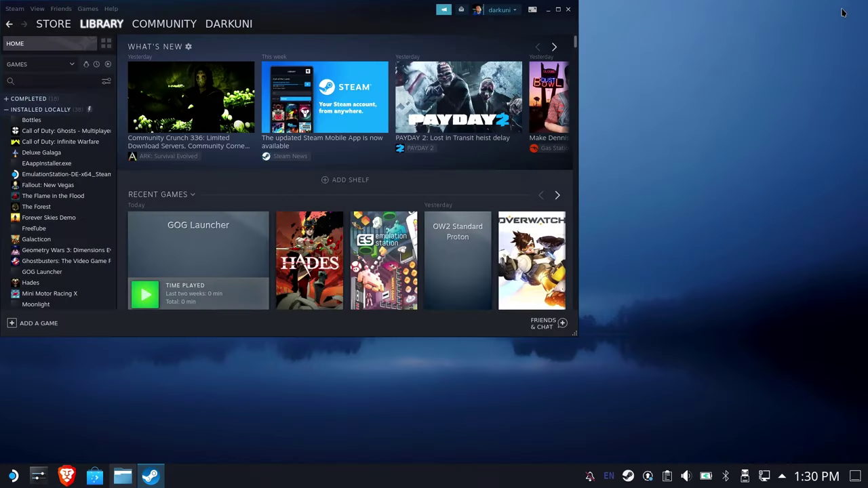
click(233, 257)
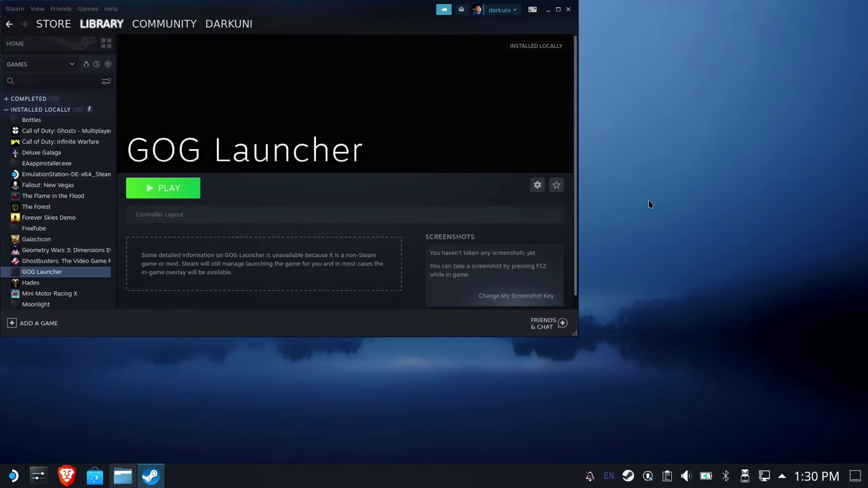
click(537, 185)
click(501, 249)
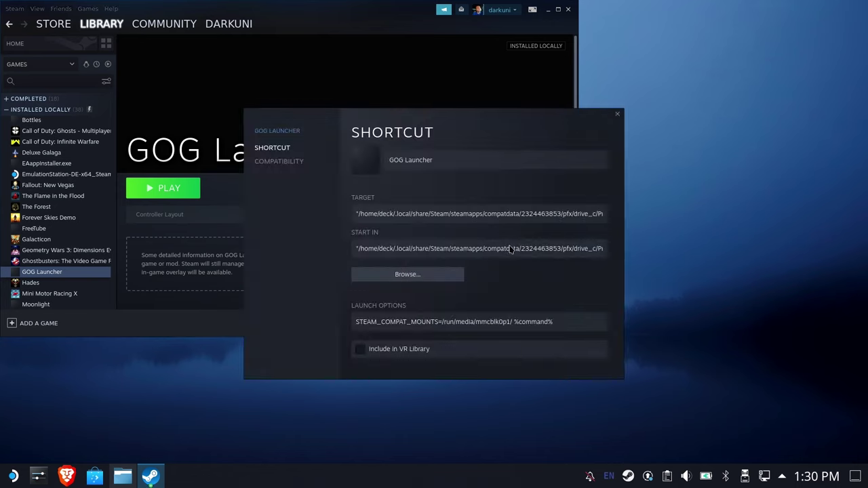
click(421, 272)
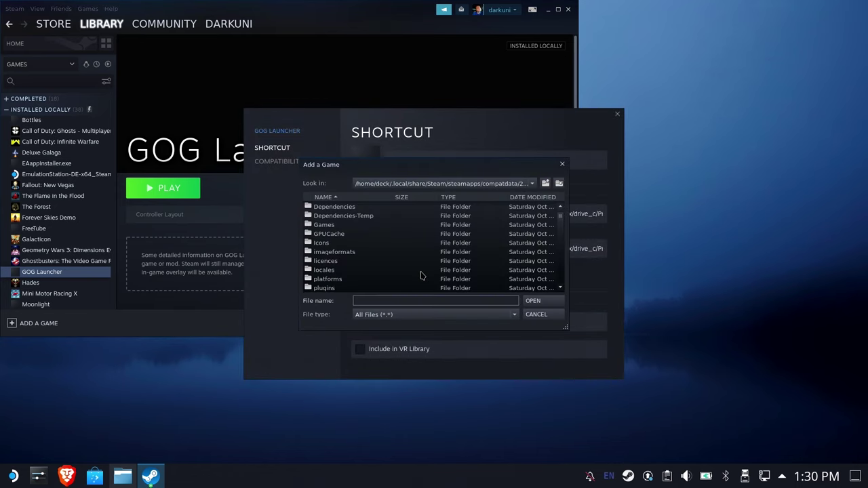
key(ctrl+v)
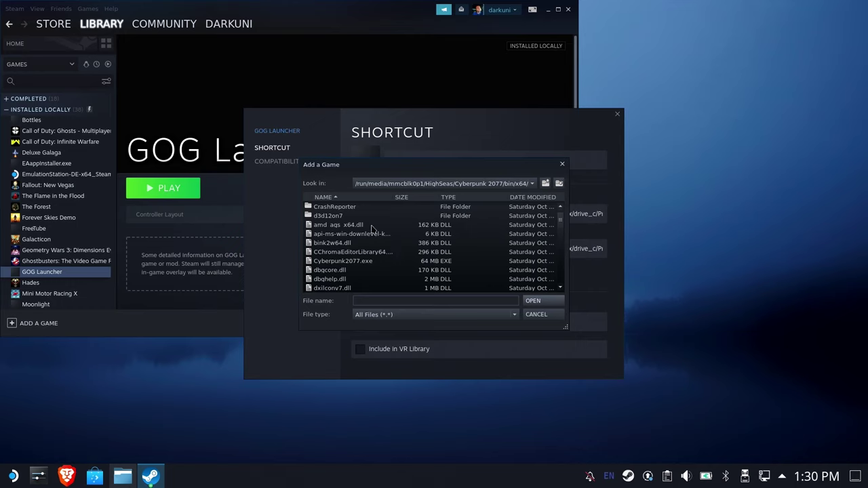
scroll(371, 229, down, 1)
double_click(365, 225)
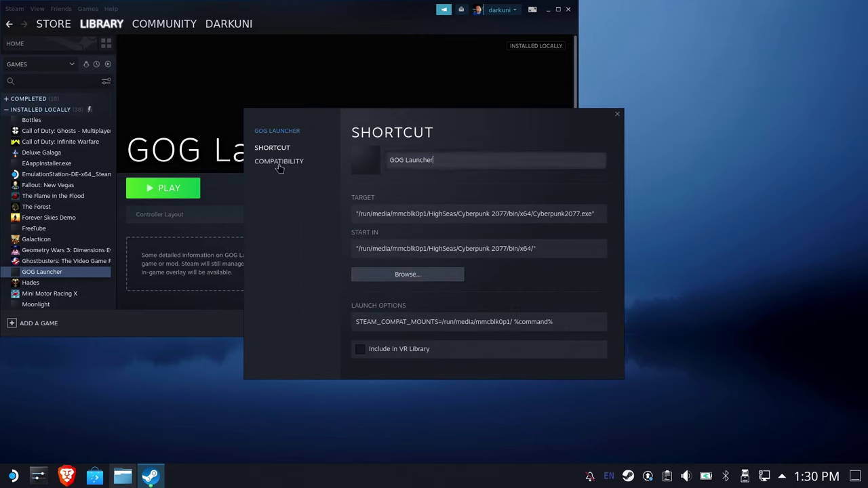
Rename the shortcut to 'Cyberpunk 2077' and close its properties.
key(ctrl+a)
text(dytb)
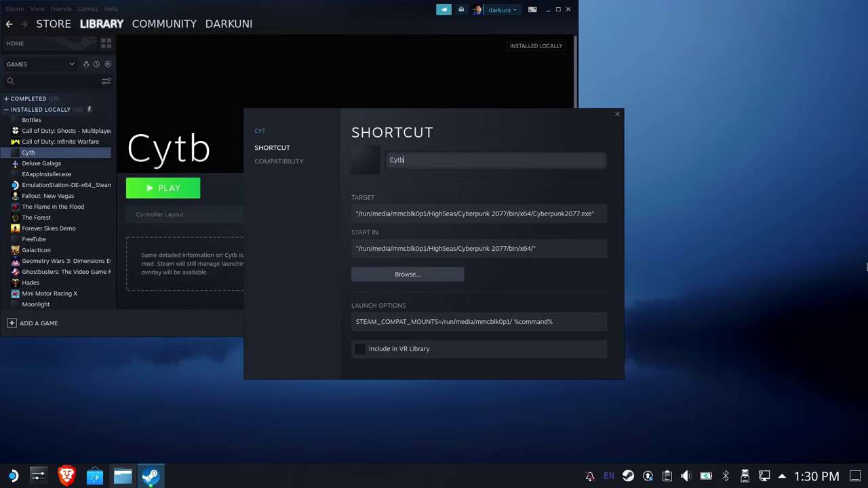
key(BackSpace)
key(BackSpace)
text(berpunk 2077)
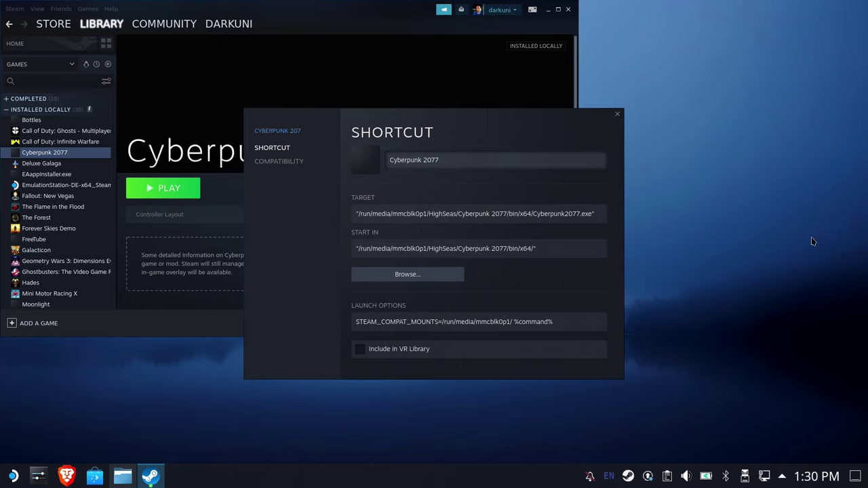
click(616, 116)
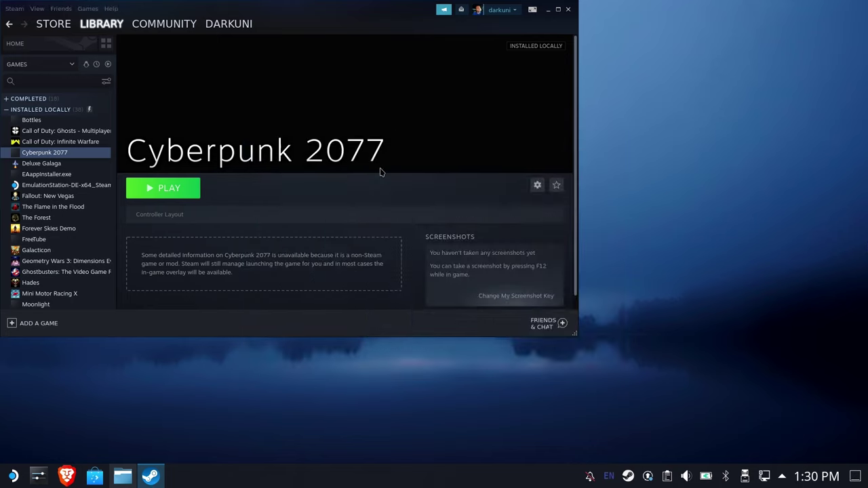
Play Cyberpunk 2077 from Steam, then close the game window from its taskbar entry.
click(169, 189)
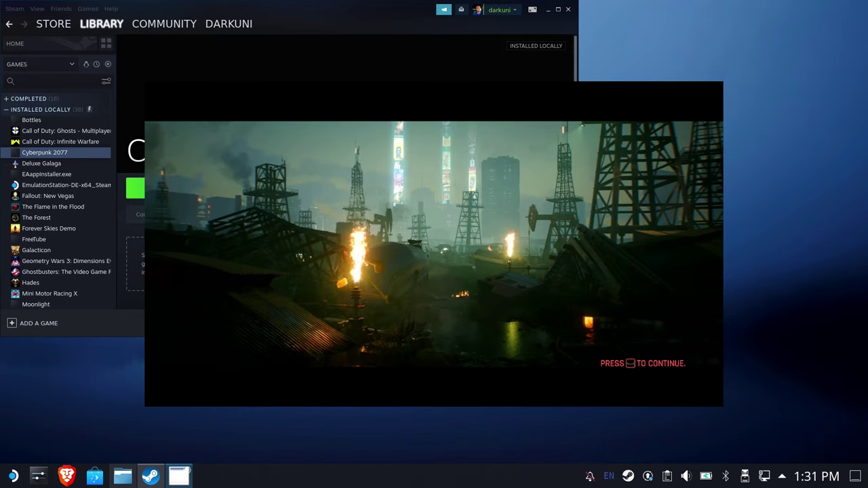
key(super)
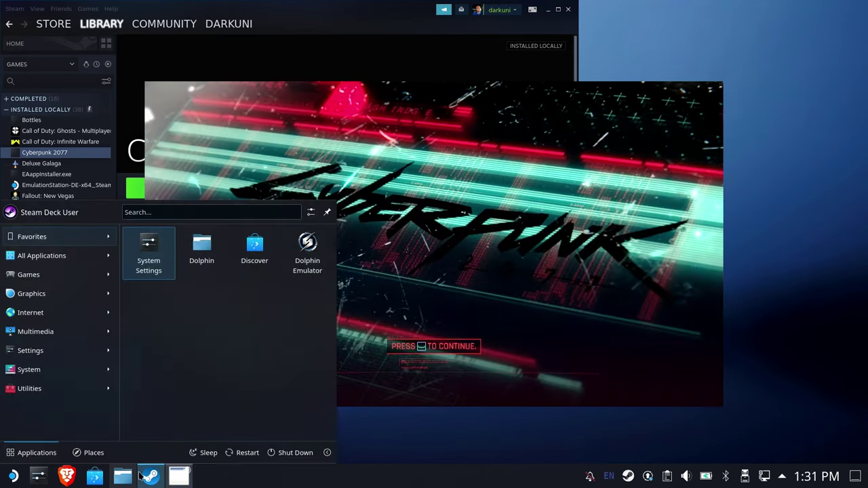
right_click(183, 477)
click(197, 457)
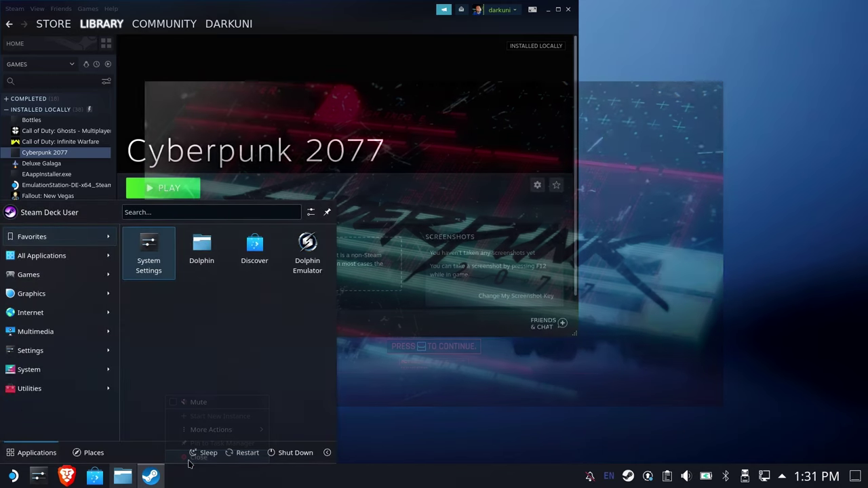
Dismiss the launcher, then open and close the Cyberpunk 2077 gear > Manage menu unchanged.
click(356, 187)
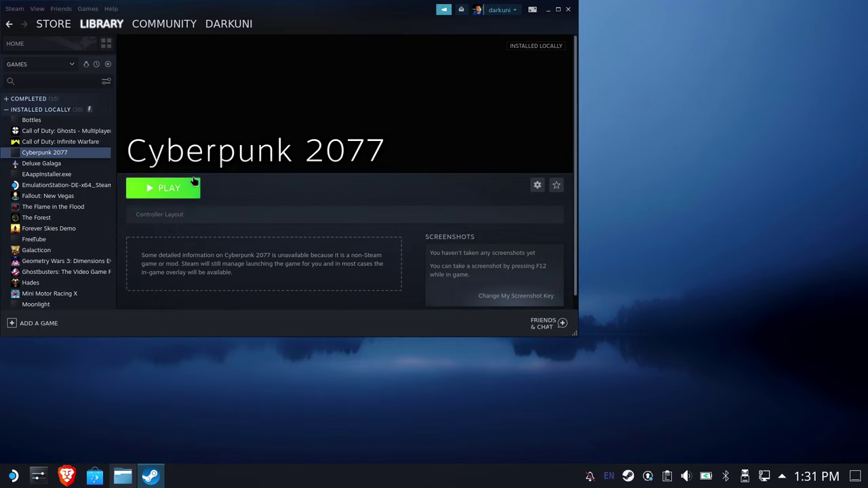
click(536, 186)
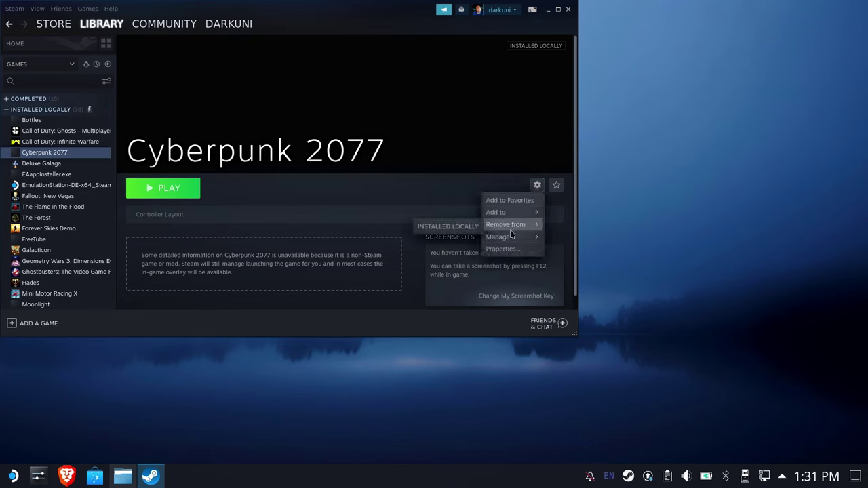
mouse_move(511, 237)
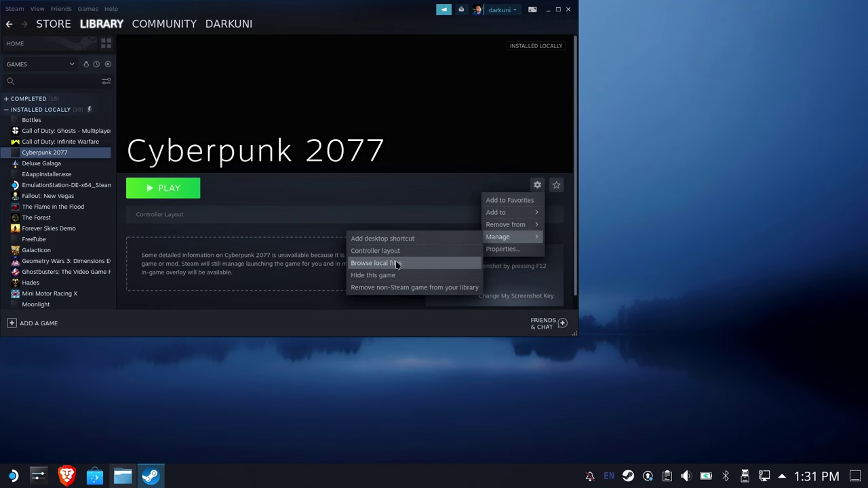
click(286, 187)
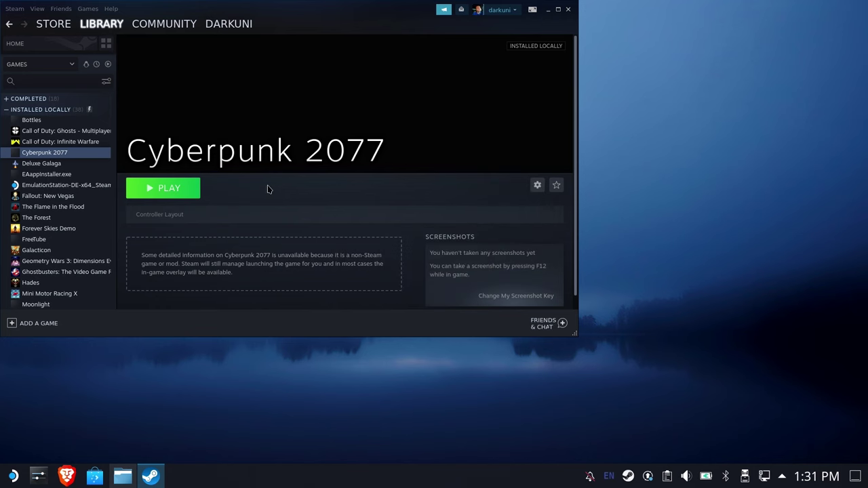
Bring Dolphin back and open compatdata, sorted by modification date, newest first.
click(135, 471)
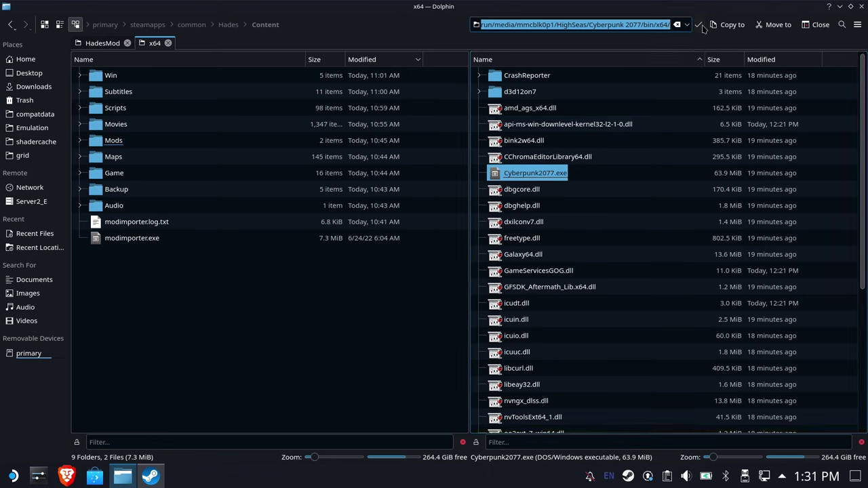
click(208, 274)
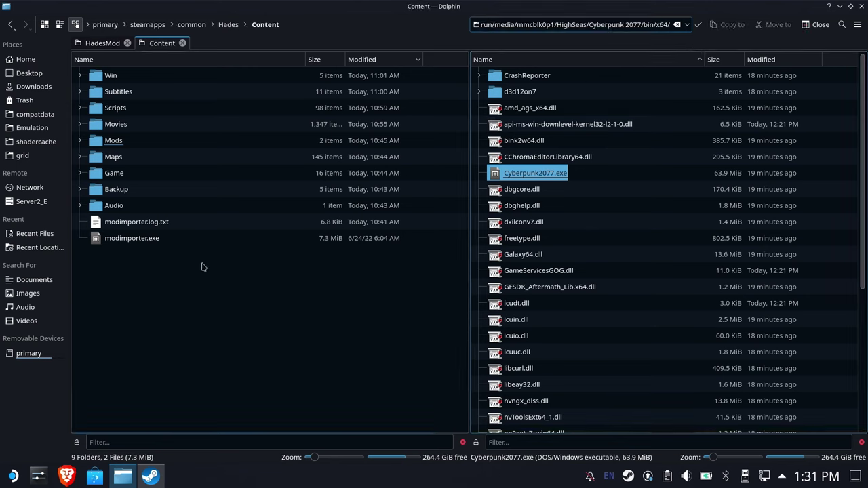
click(41, 114)
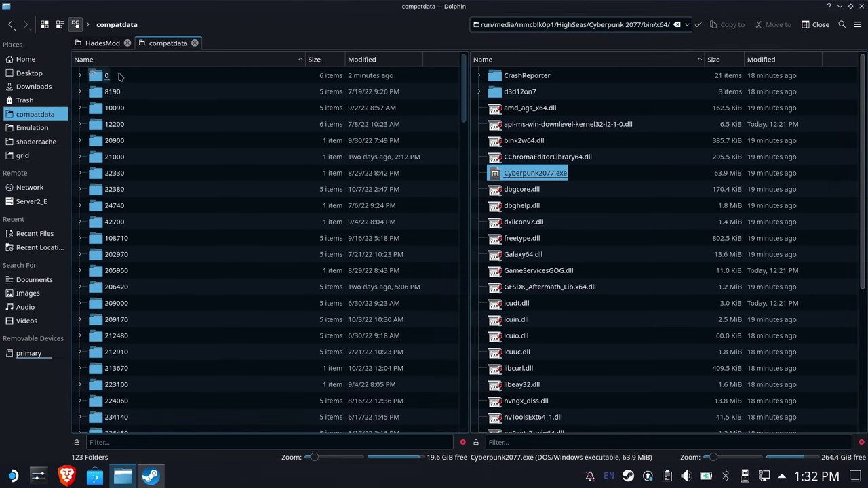
click(369, 59)
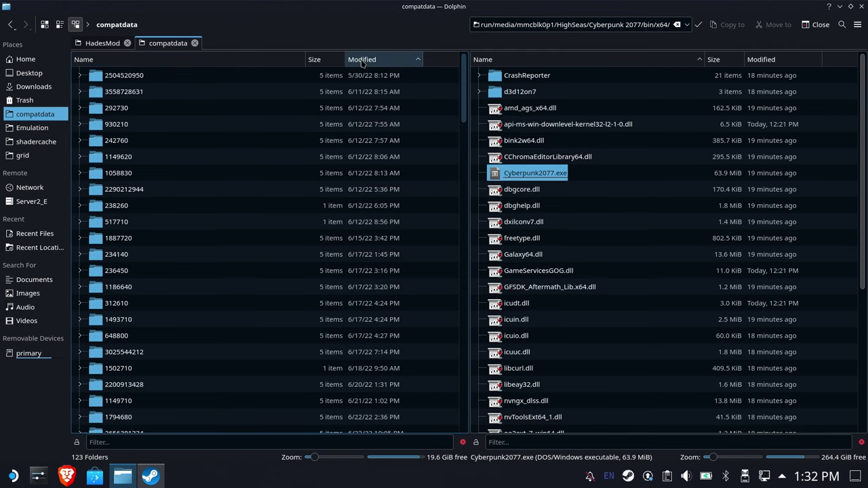
double_click(136, 91)
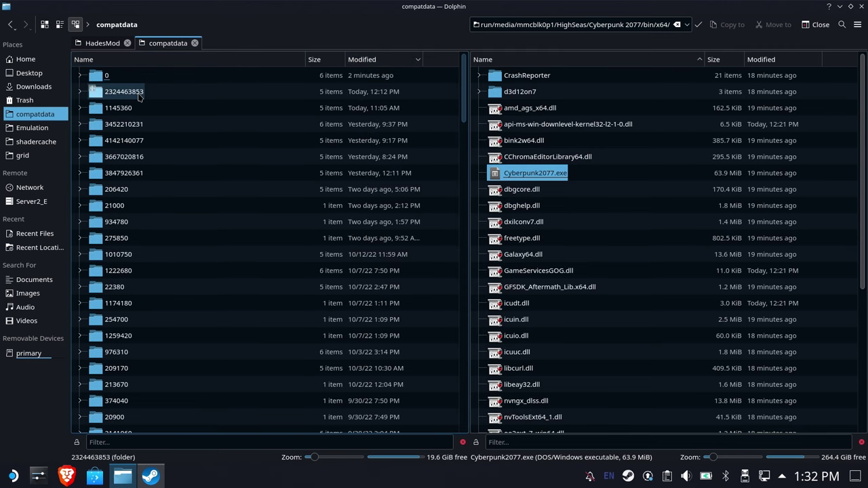
double_click(112, 77)
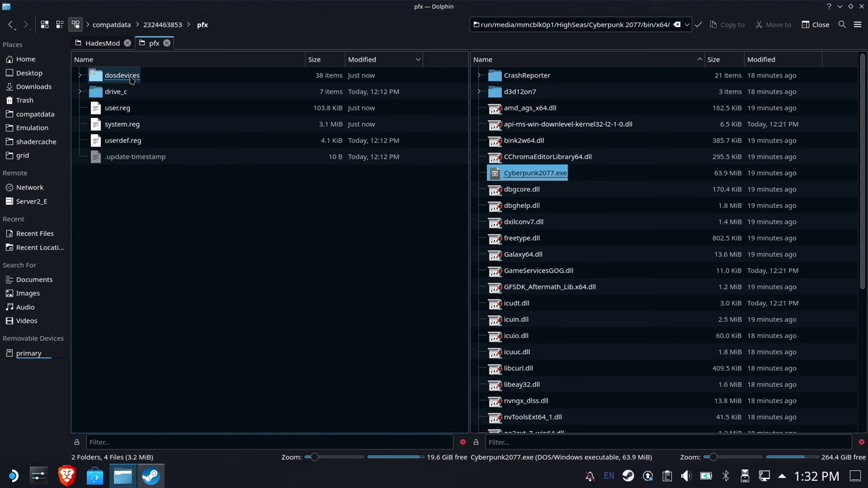
double_click(151, 91)
double_click(142, 107)
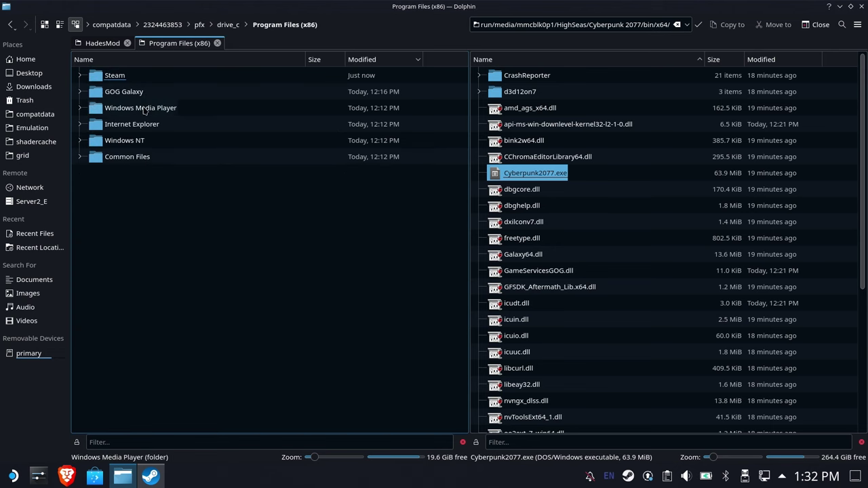
double_click(170, 91)
scroll(169, 136, down, 4)
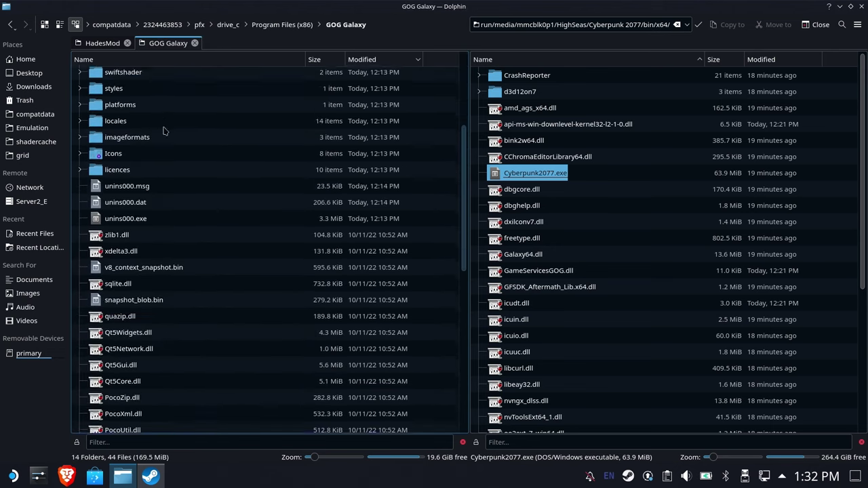
scroll(173, 137, down, 8)
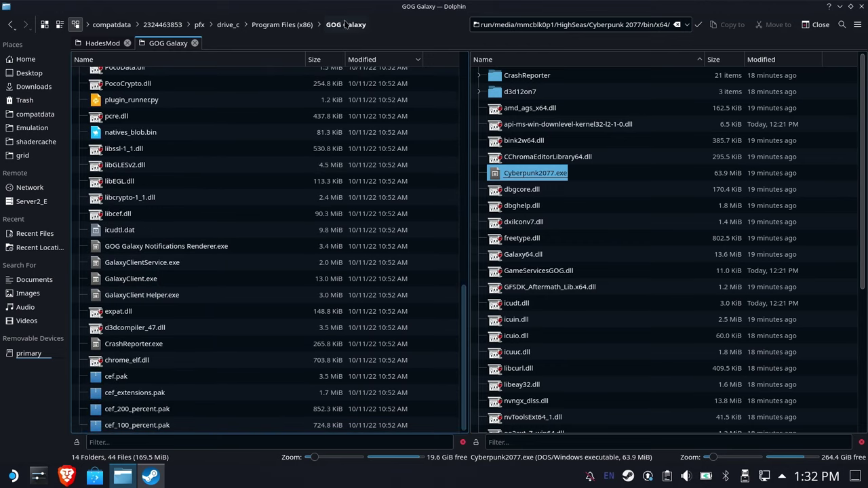
click(369, 24)
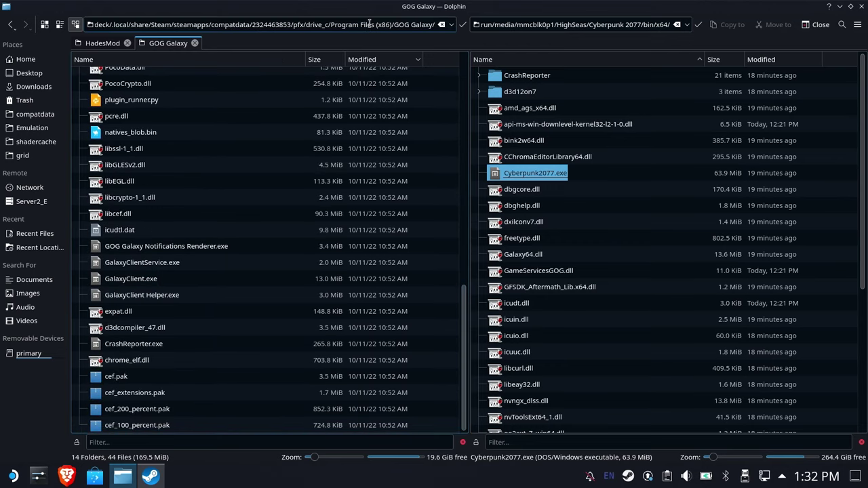
key(ctrl+a)
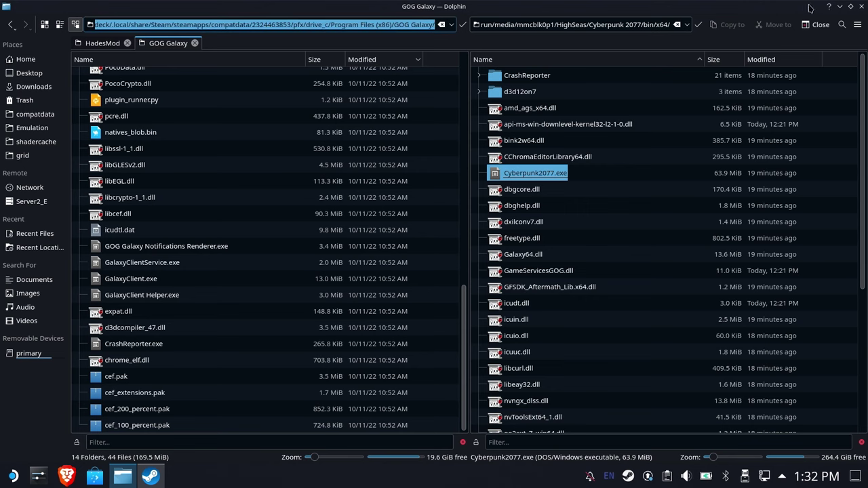
In the Cyberpunk 2077 shortcut properties, browse for a target and paste the GOG Galaxy path.
click(839, 6)
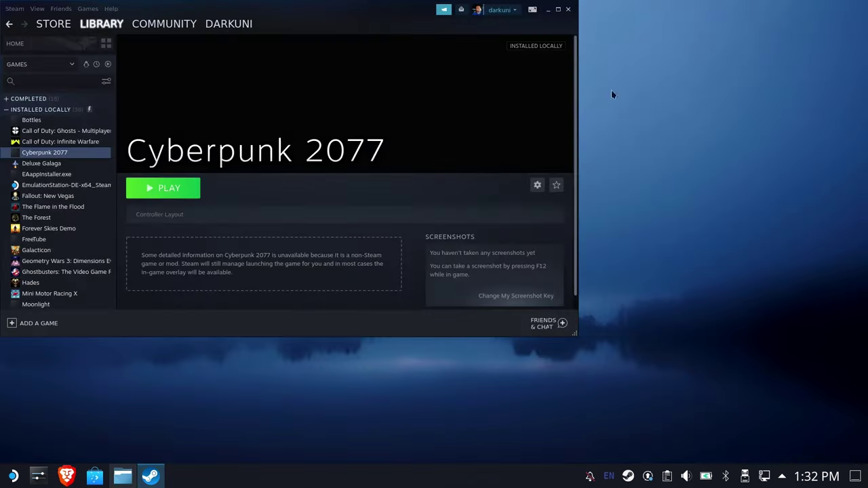
click(536, 184)
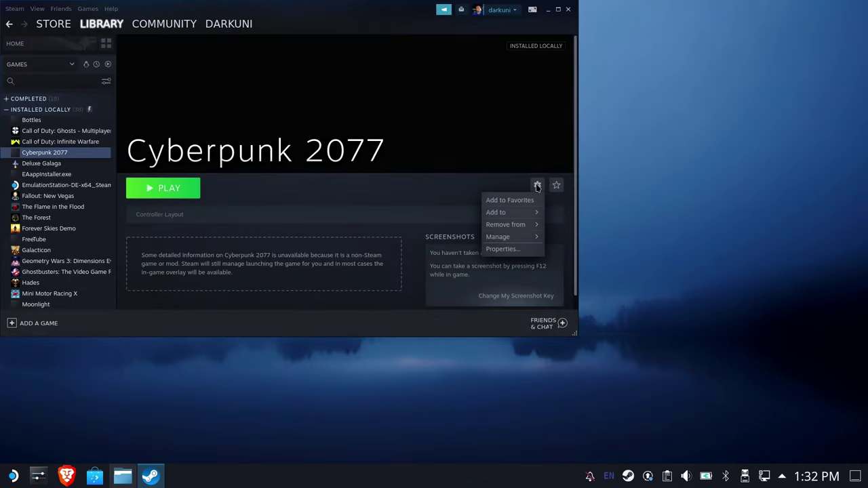
click(510, 247)
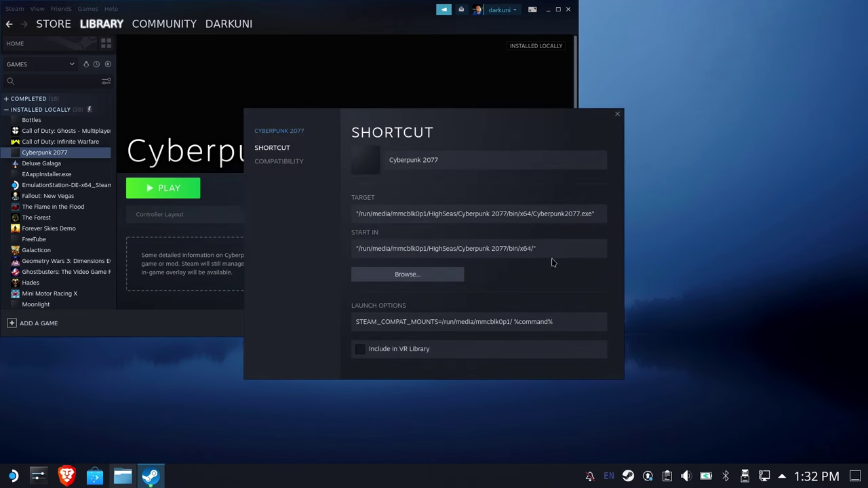
click(451, 274)
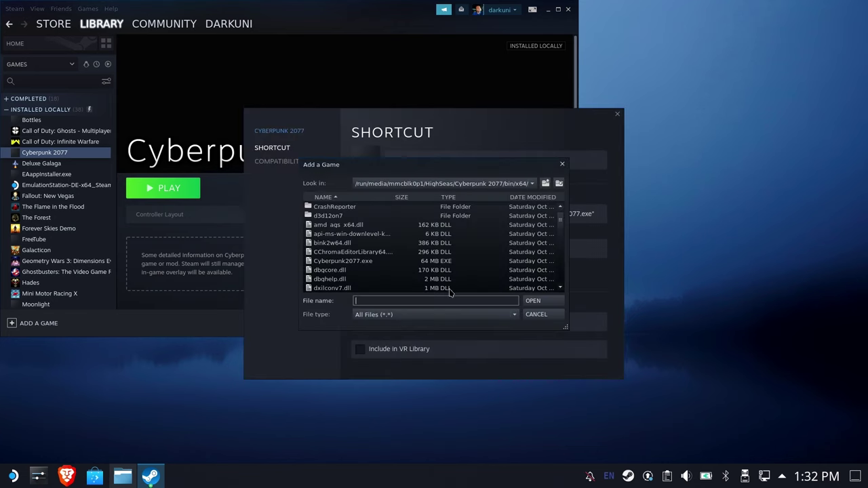
key(ctrl+v)
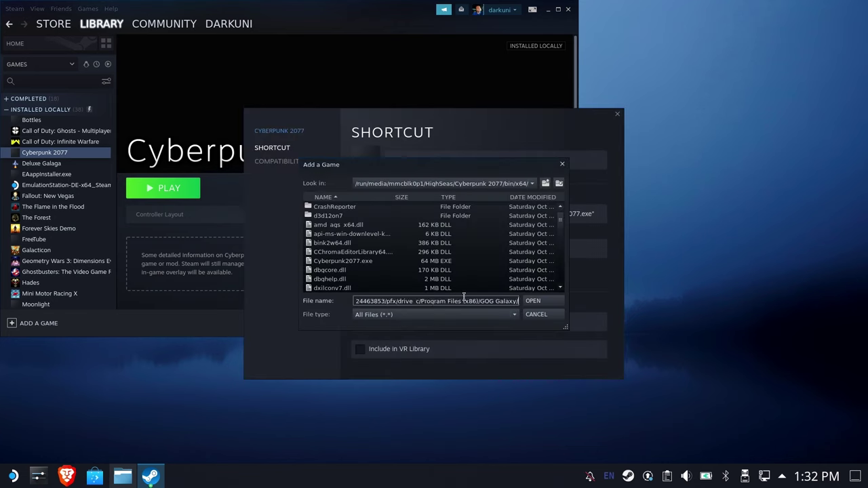
Choose GalaxyClient.exe as the target, close properties and launch the shortcut.
click(539, 303)
scroll(410, 263, down, 5)
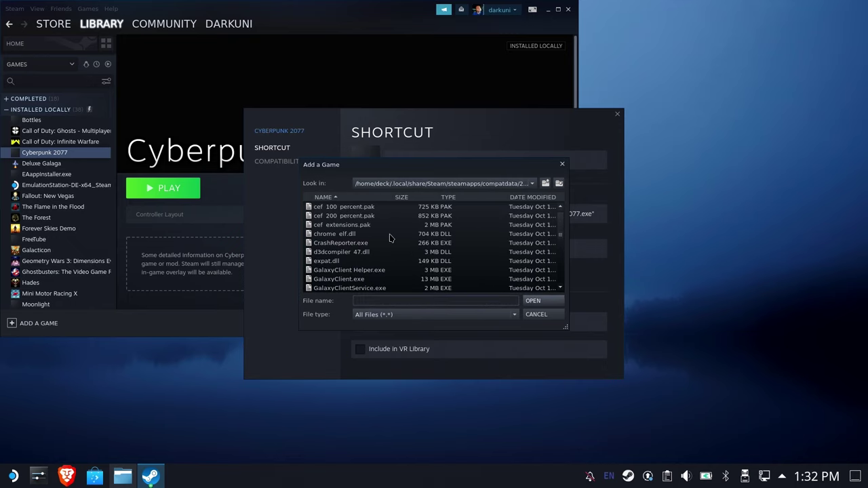
double_click(348, 282)
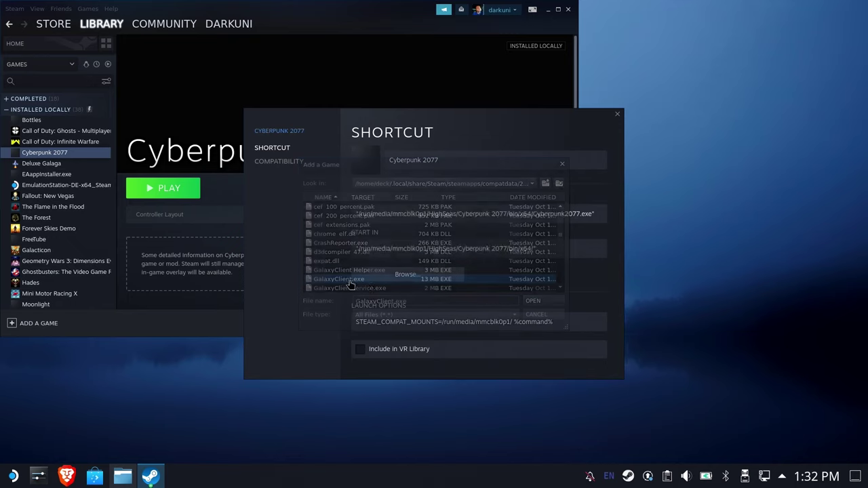
click(617, 115)
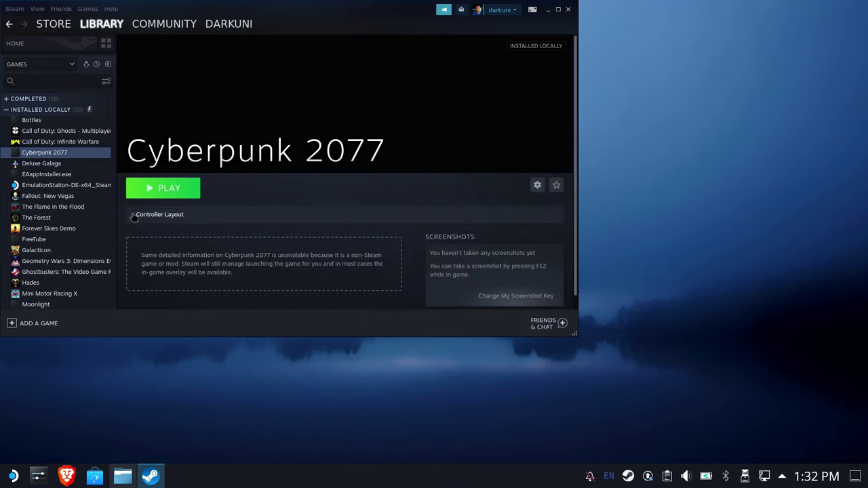
click(147, 195)
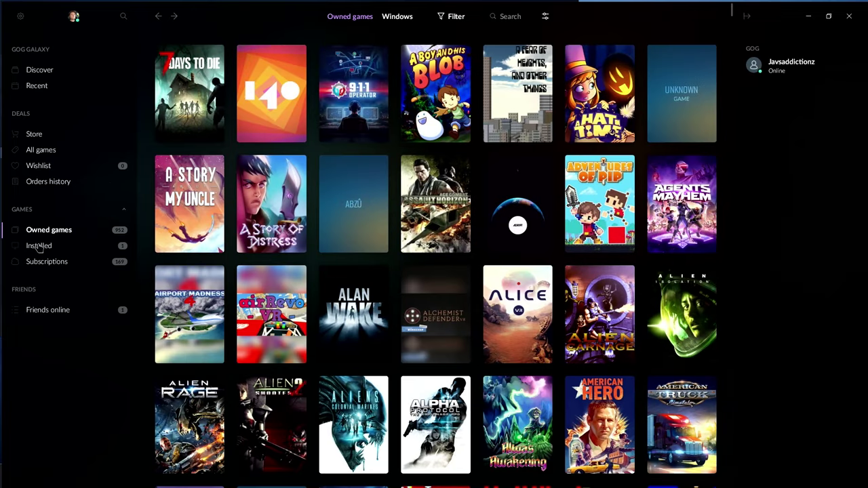
Filter to installed games, then set Settings > General Starting page to Installed and close.
click(38, 247)
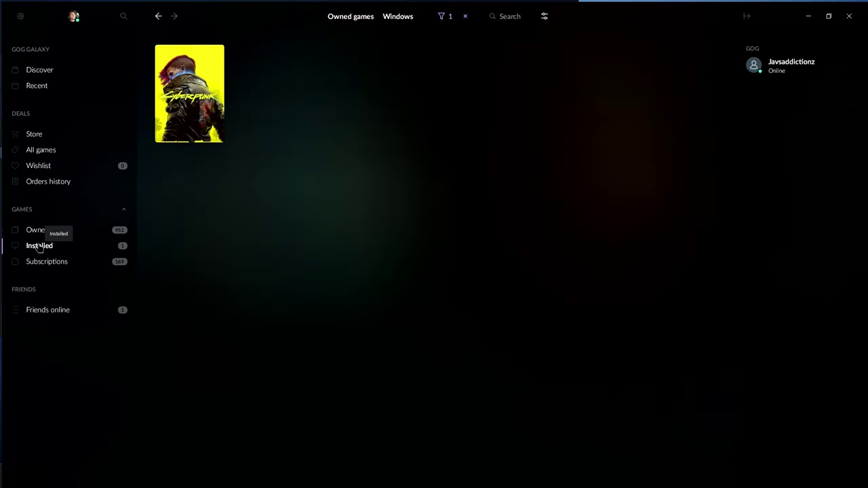
click(22, 17)
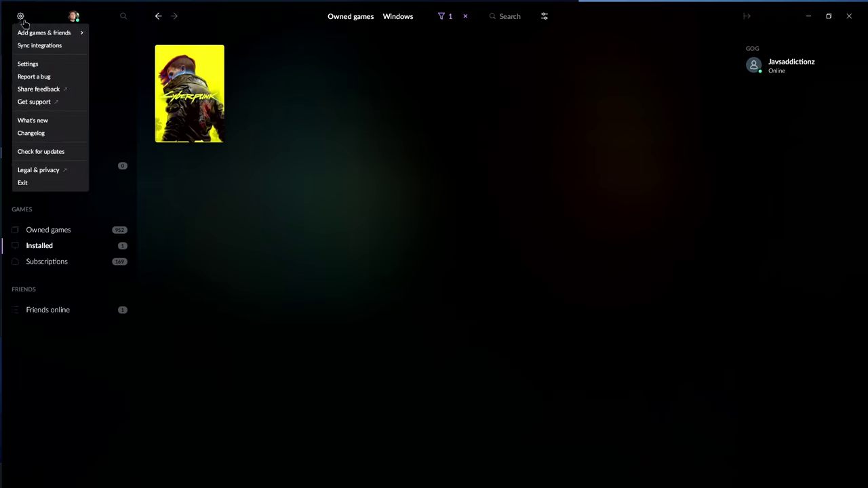
click(28, 64)
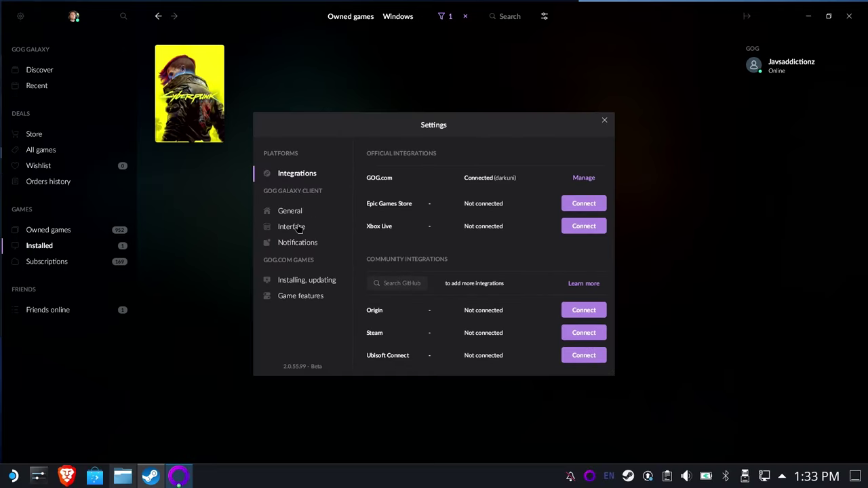
click(298, 228)
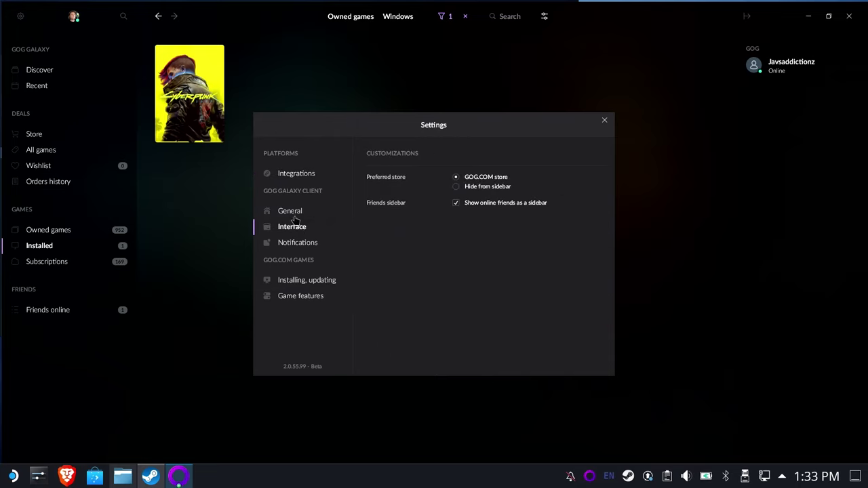
click(295, 213)
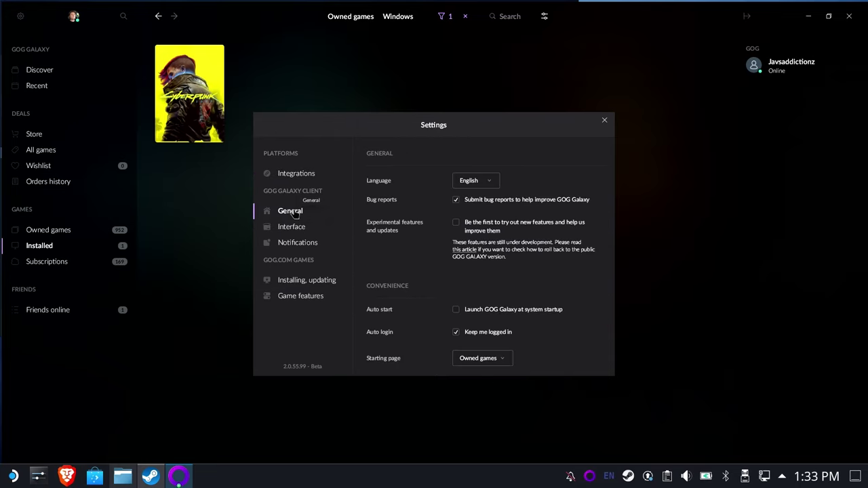
click(490, 361)
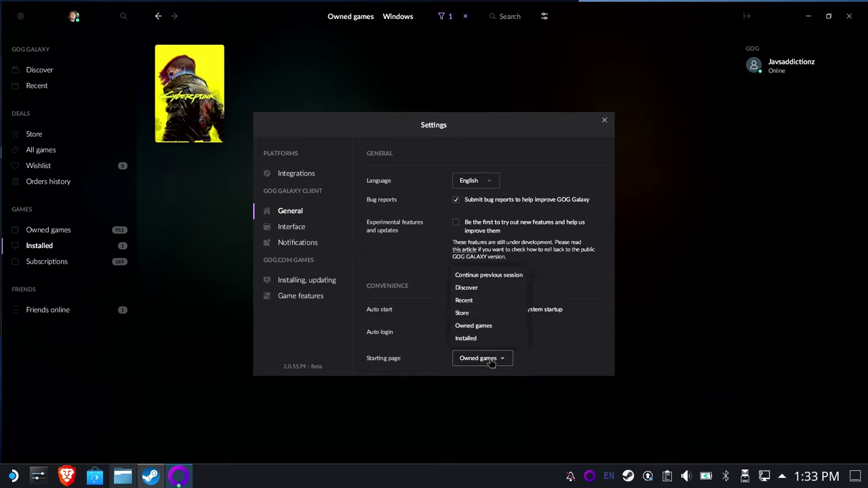
click(477, 338)
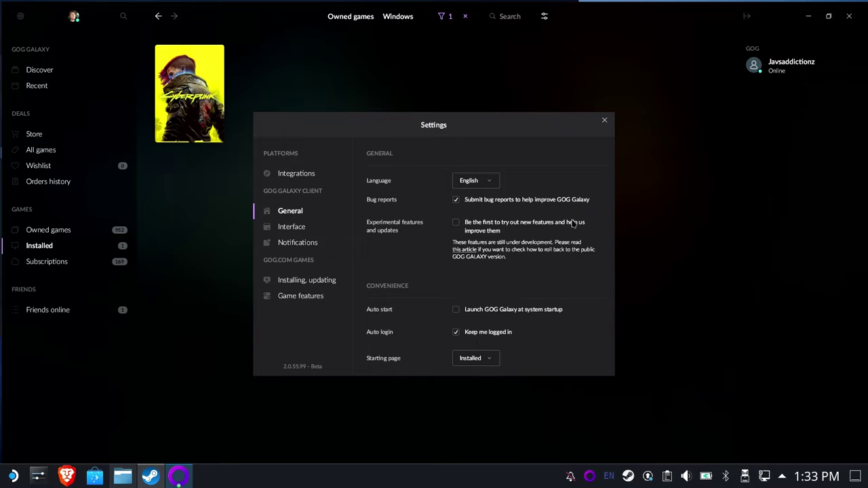
click(604, 120)
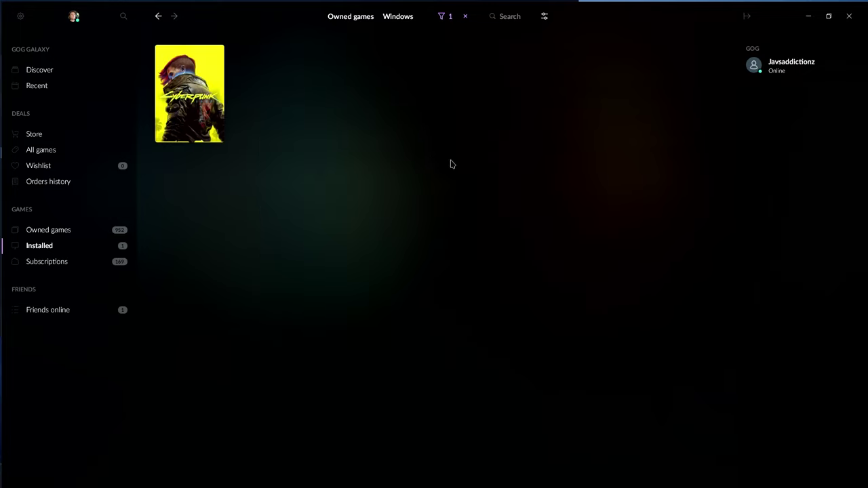
Launch Cyberpunk 2077 from its GOG Galaxy game page so the intro logos play.
click(208, 83)
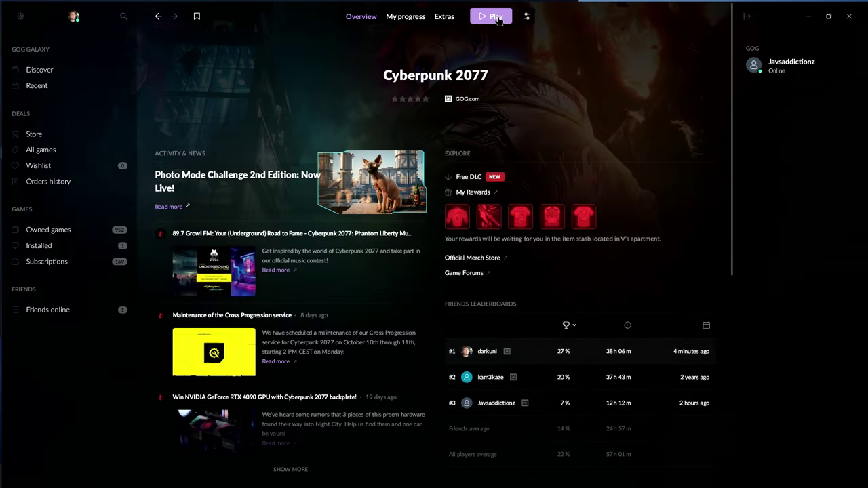
click(498, 20)
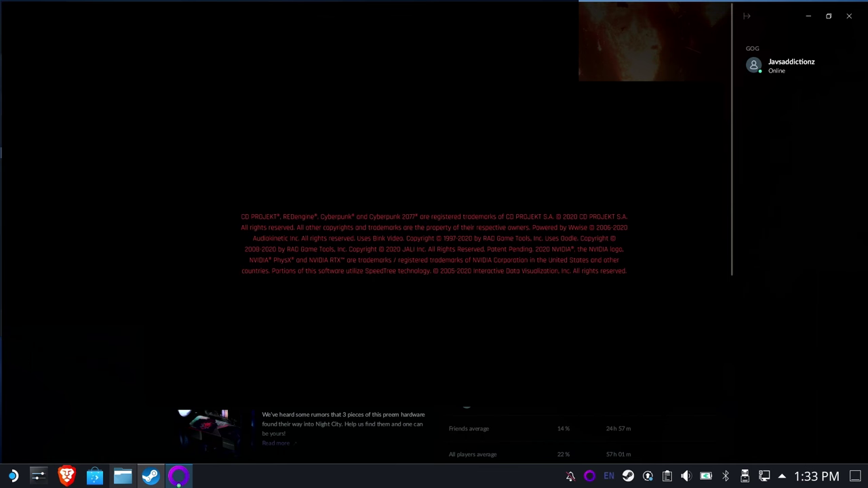
Close Cyberpunk 2077 from its taskbar entry, quit Steam, then relaunch Steam from the desktop icon.
key(super)
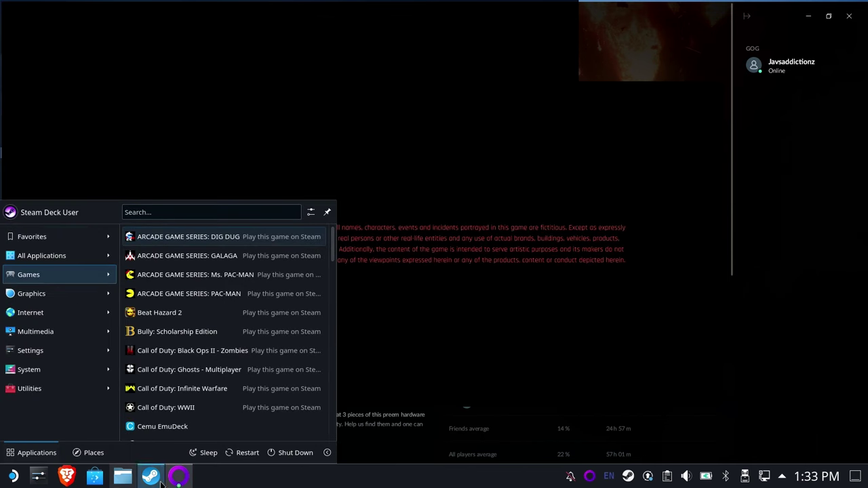
click(155, 476)
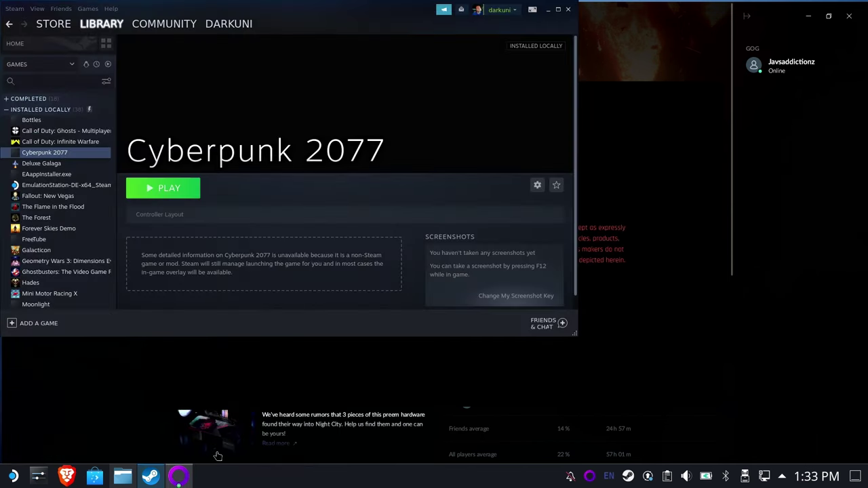
right_click(178, 480)
click(188, 458)
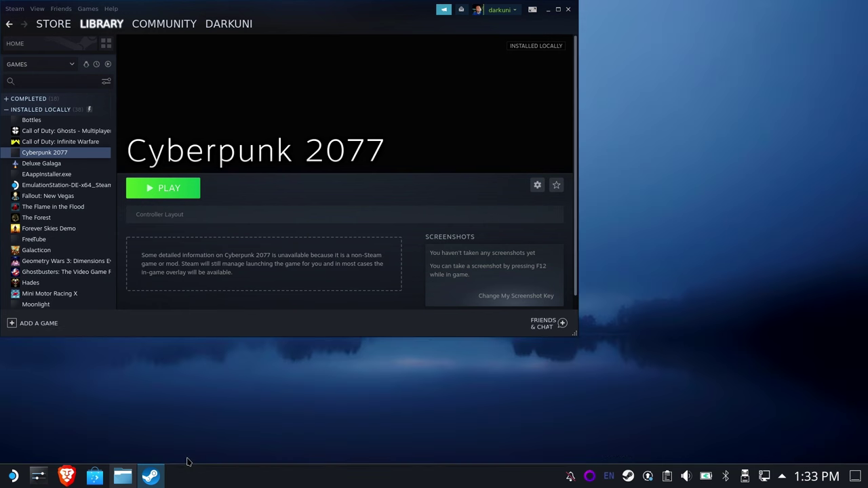
click(568, 10)
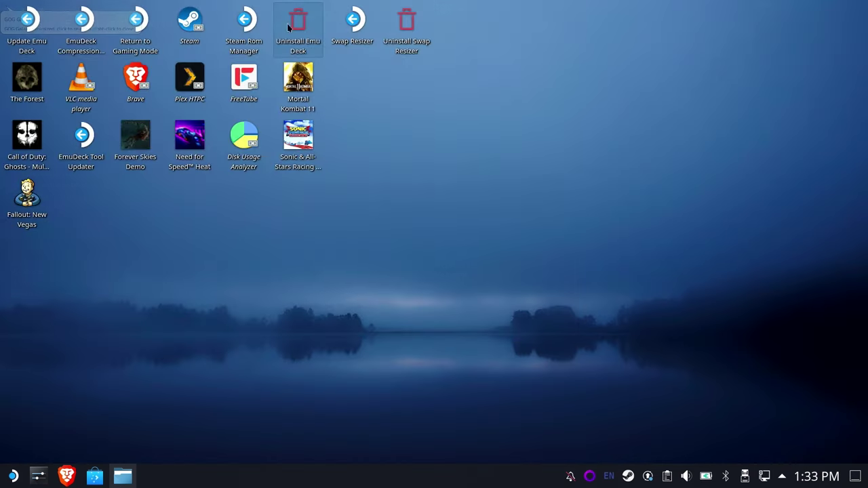
click(189, 20)
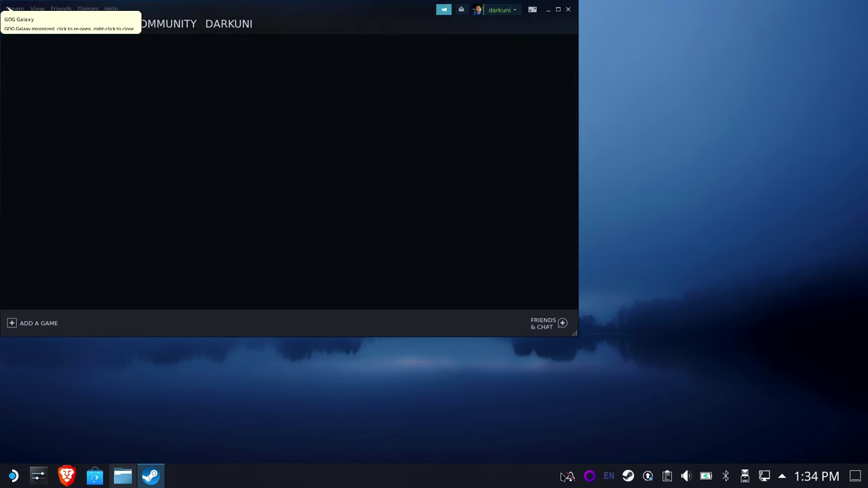
Exit the GOG Galaxy client from its system tray icon while Steam reopens on the Store page.
right_click(589, 477)
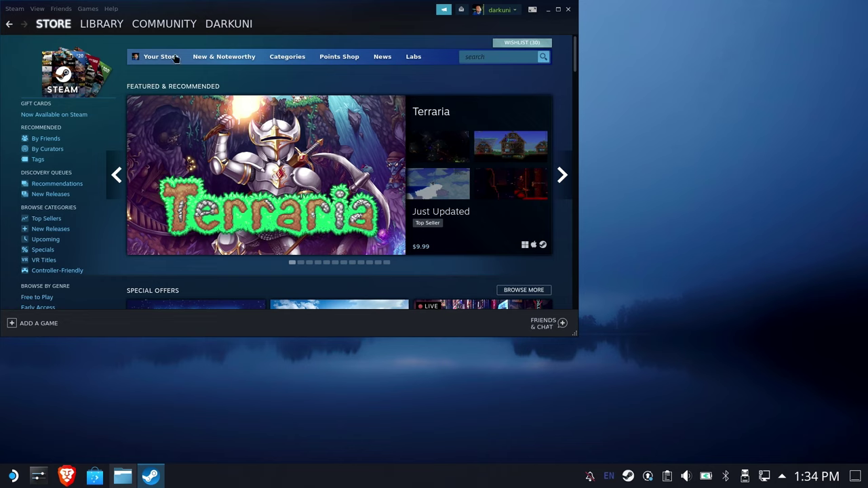
mouse_move(229, 30)
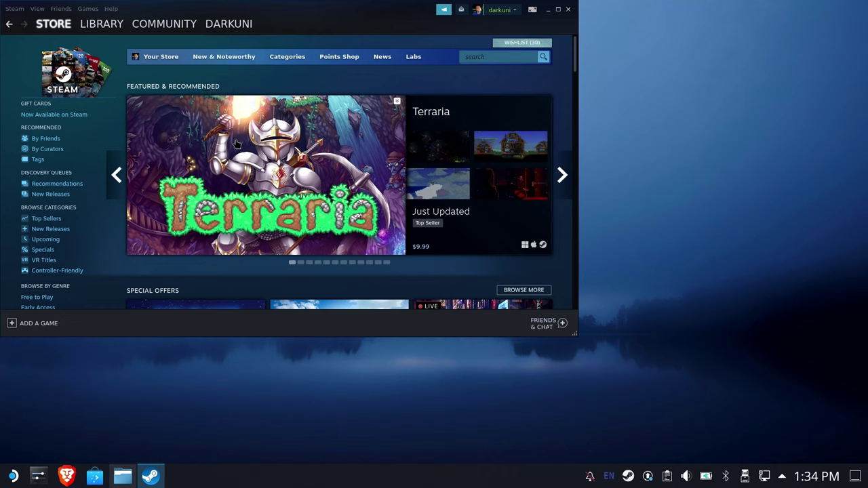